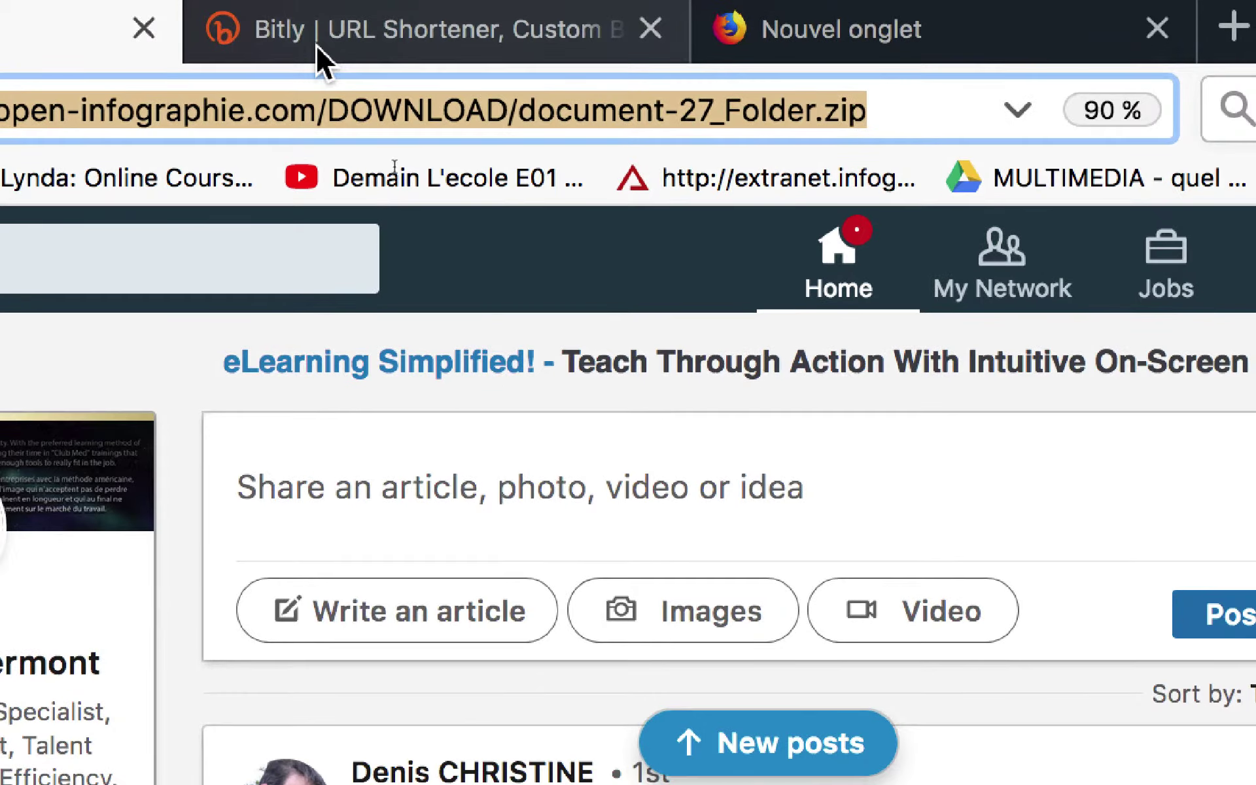
left_click(316, 45)
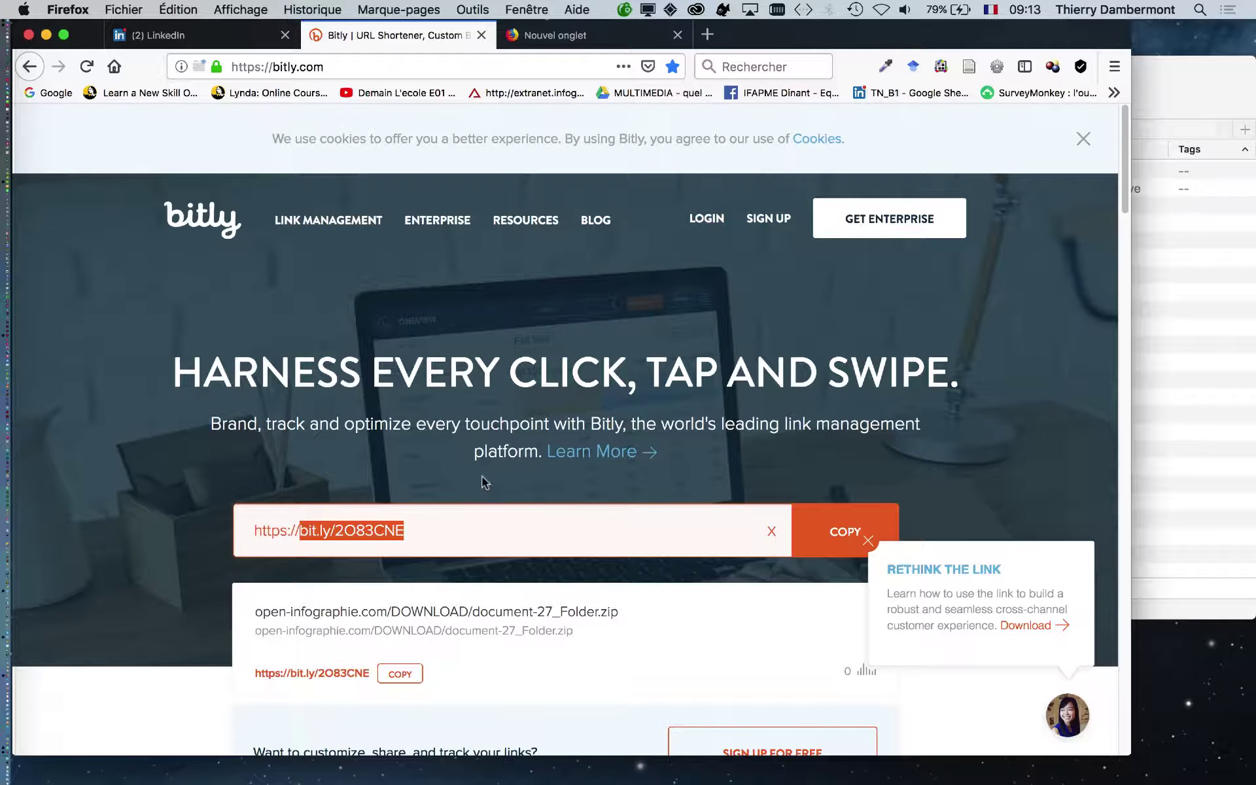
scroll(481, 476, "down", 5)
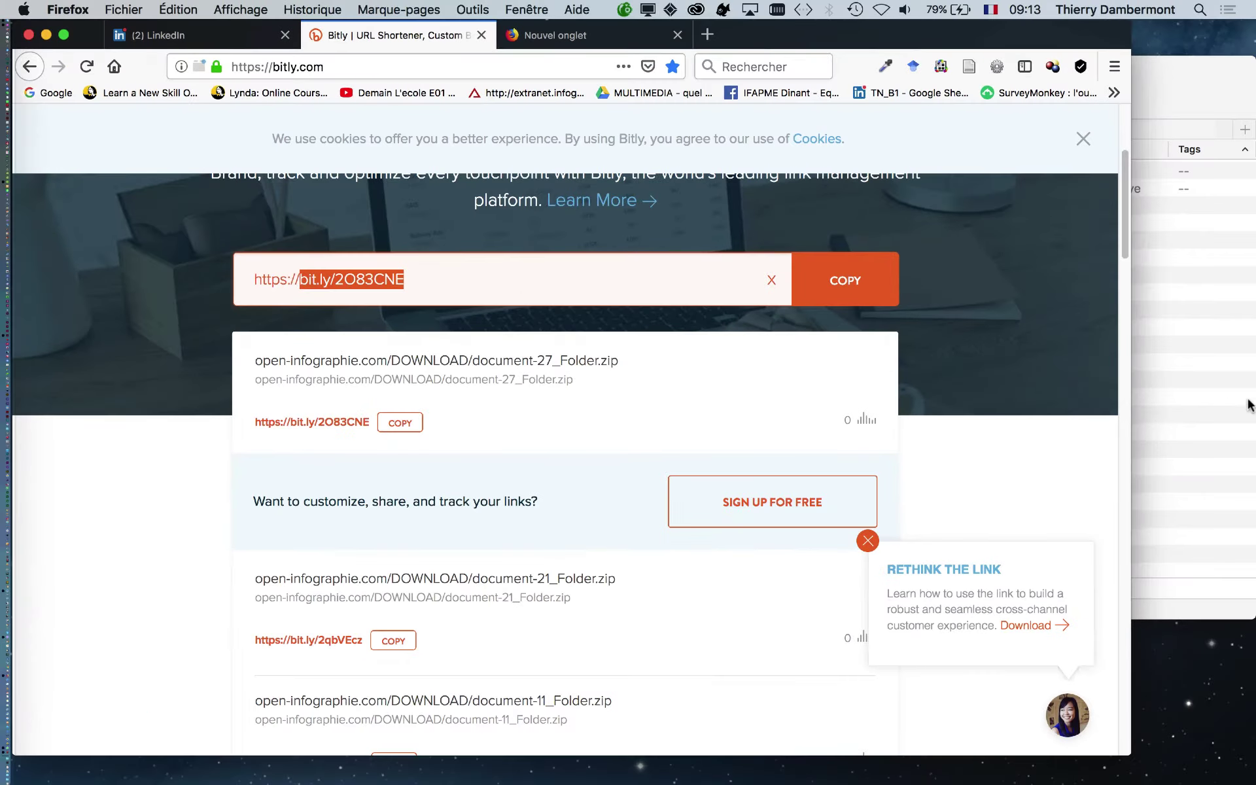
left_click(1216, 399)
Step: Hide Firefox and expand document-27_Folder in Finder down to its Links folder
left_click_drag(1034, 82, 1004, 83)
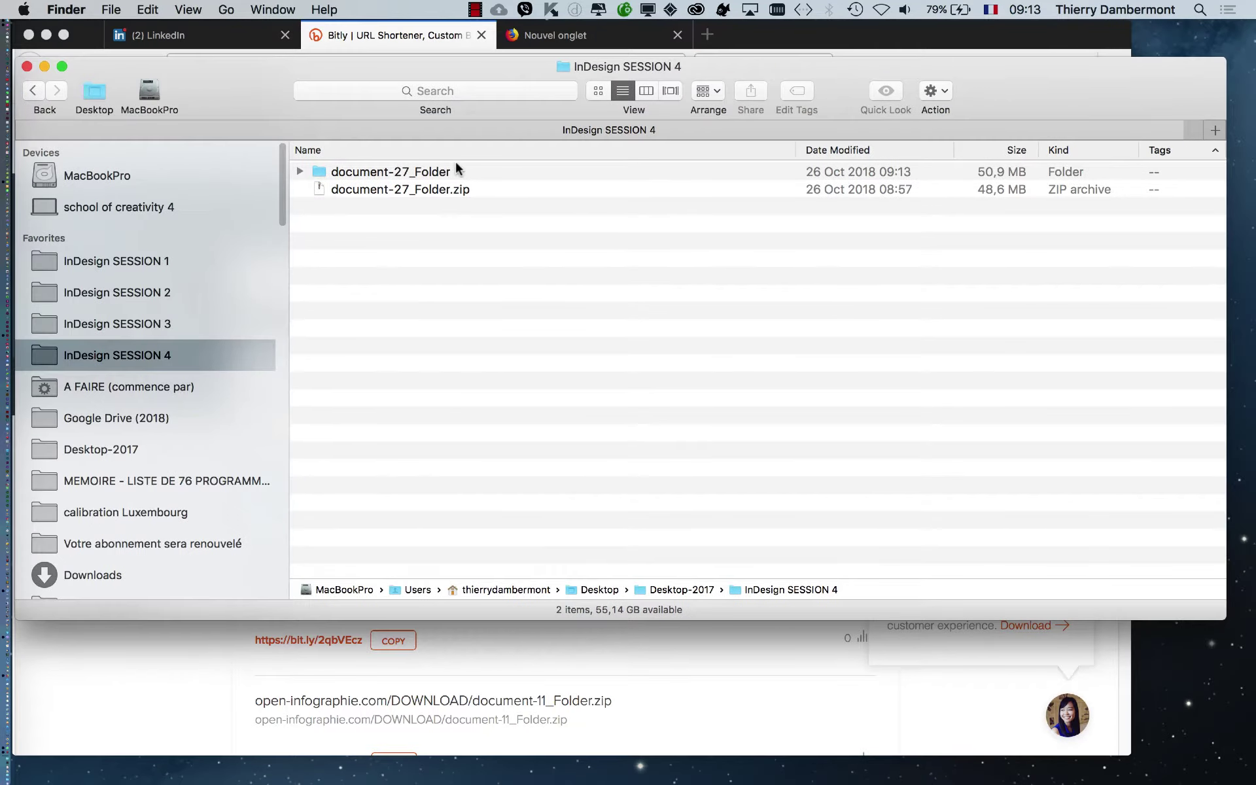
key("super+alt+h")
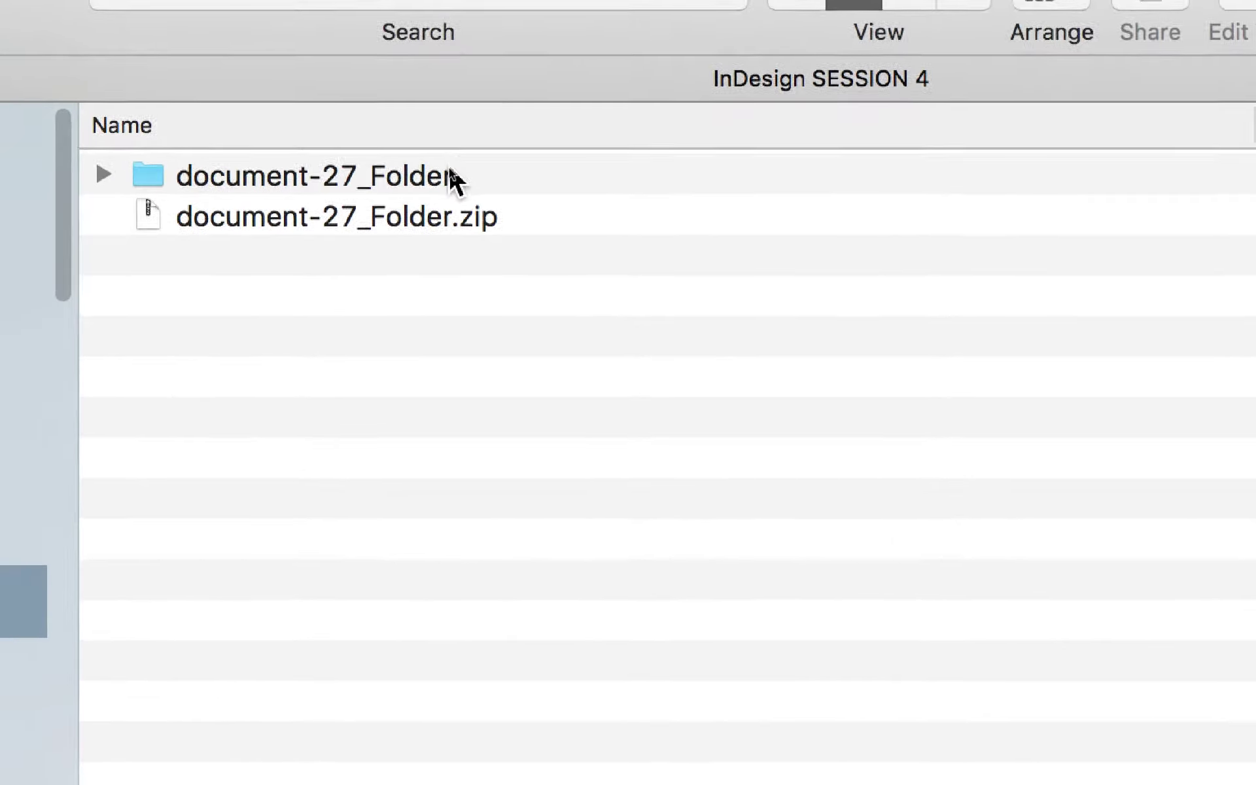
left_click(458, 171)
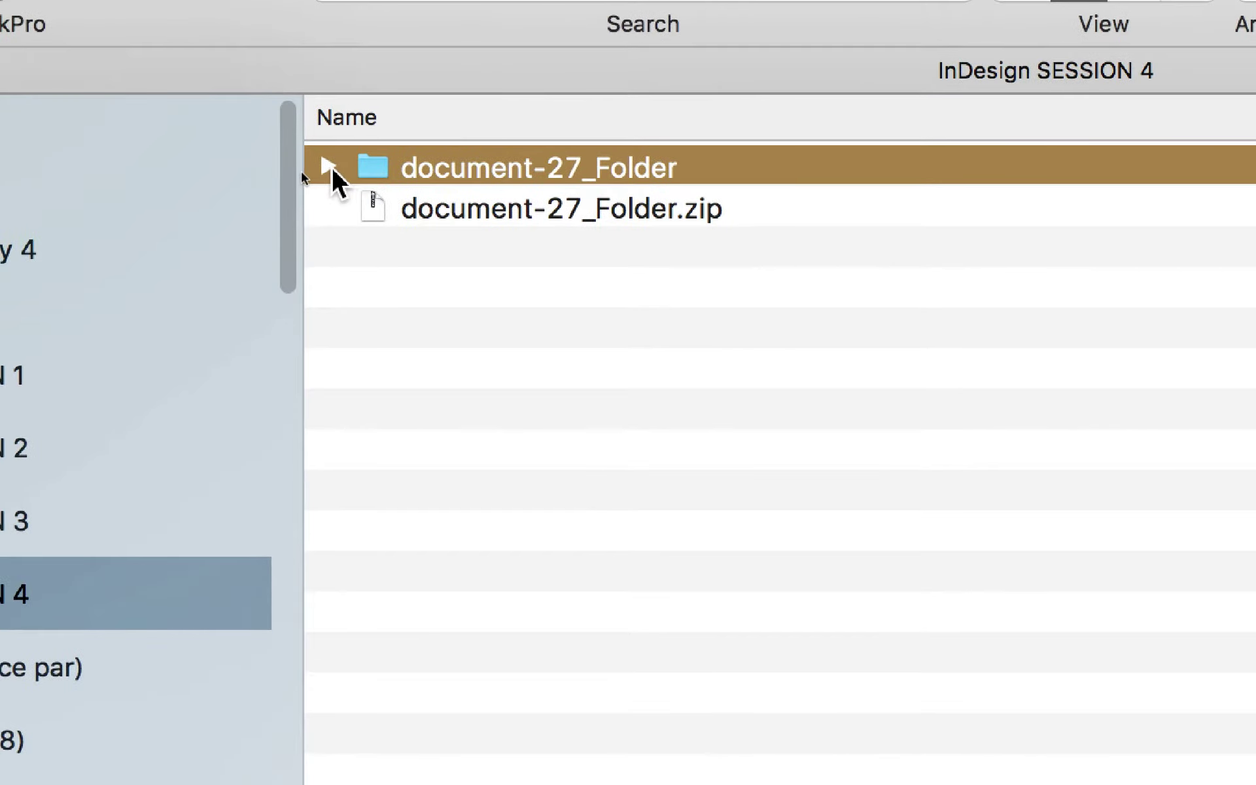
left_click(325, 168)
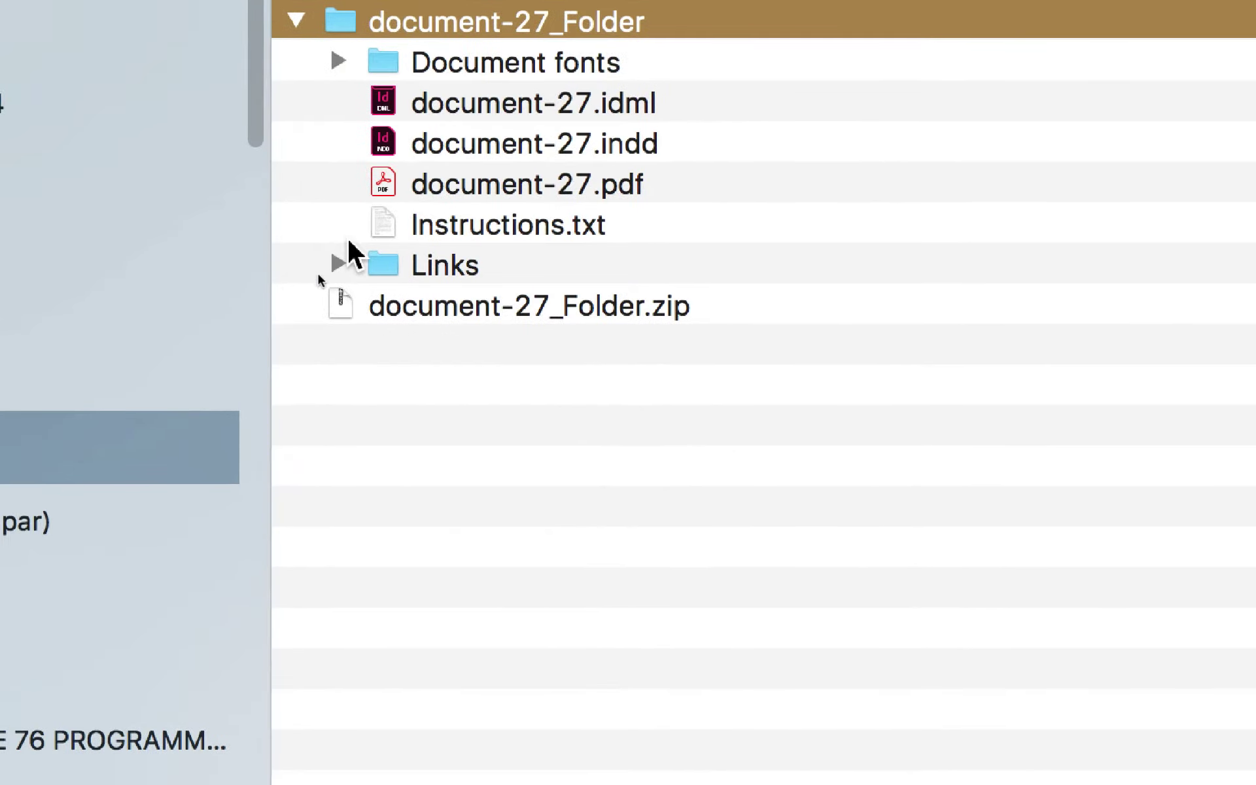
left_click(328, 271)
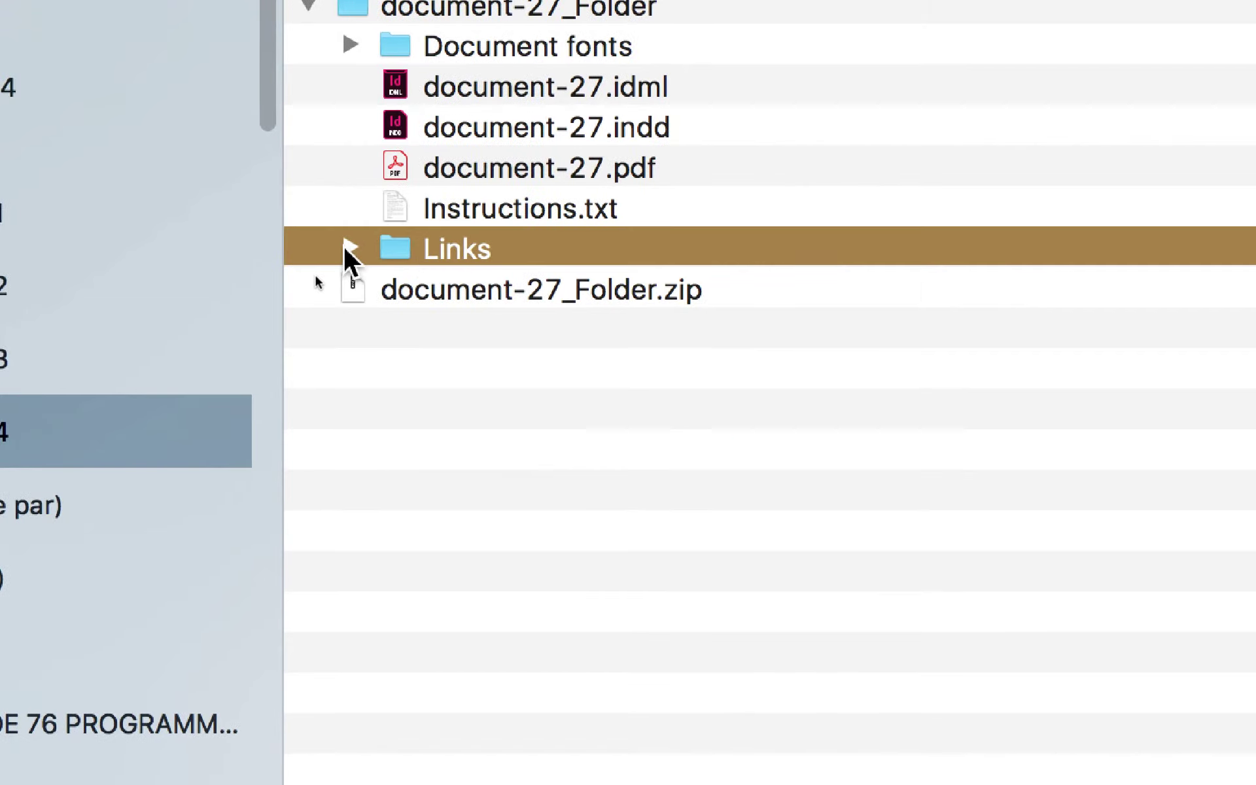
left_click(345, 248)
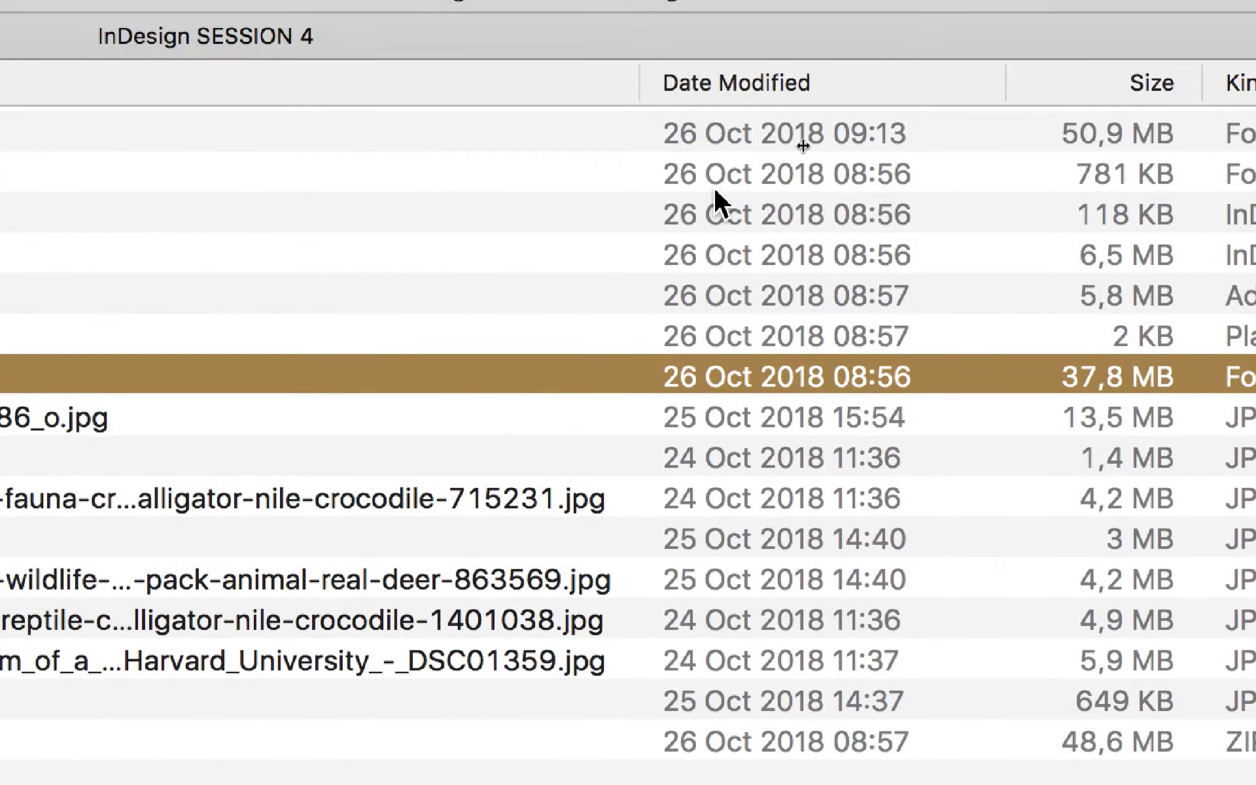
Step: Widen the Name column so the long JPG file names in Links are readable
left_click_drag(642, 82, 1040, 183)
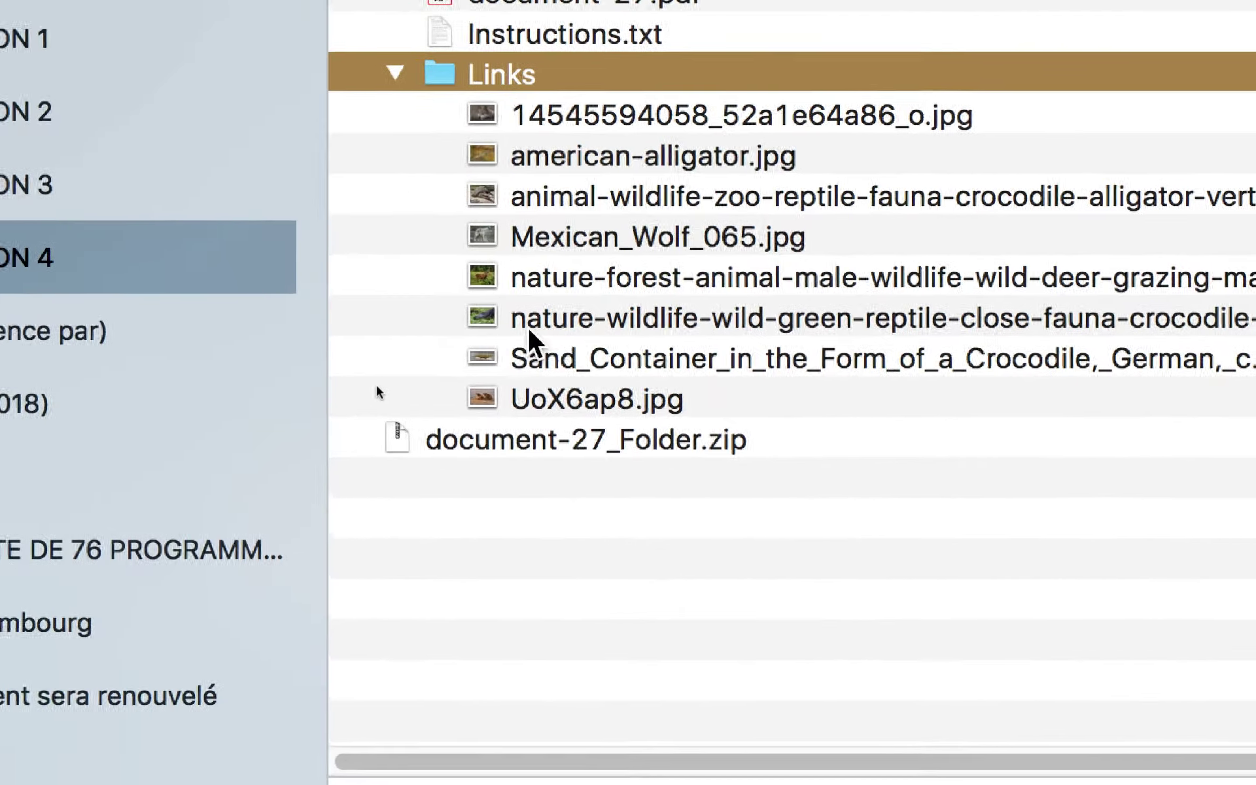
left_click(540, 329)
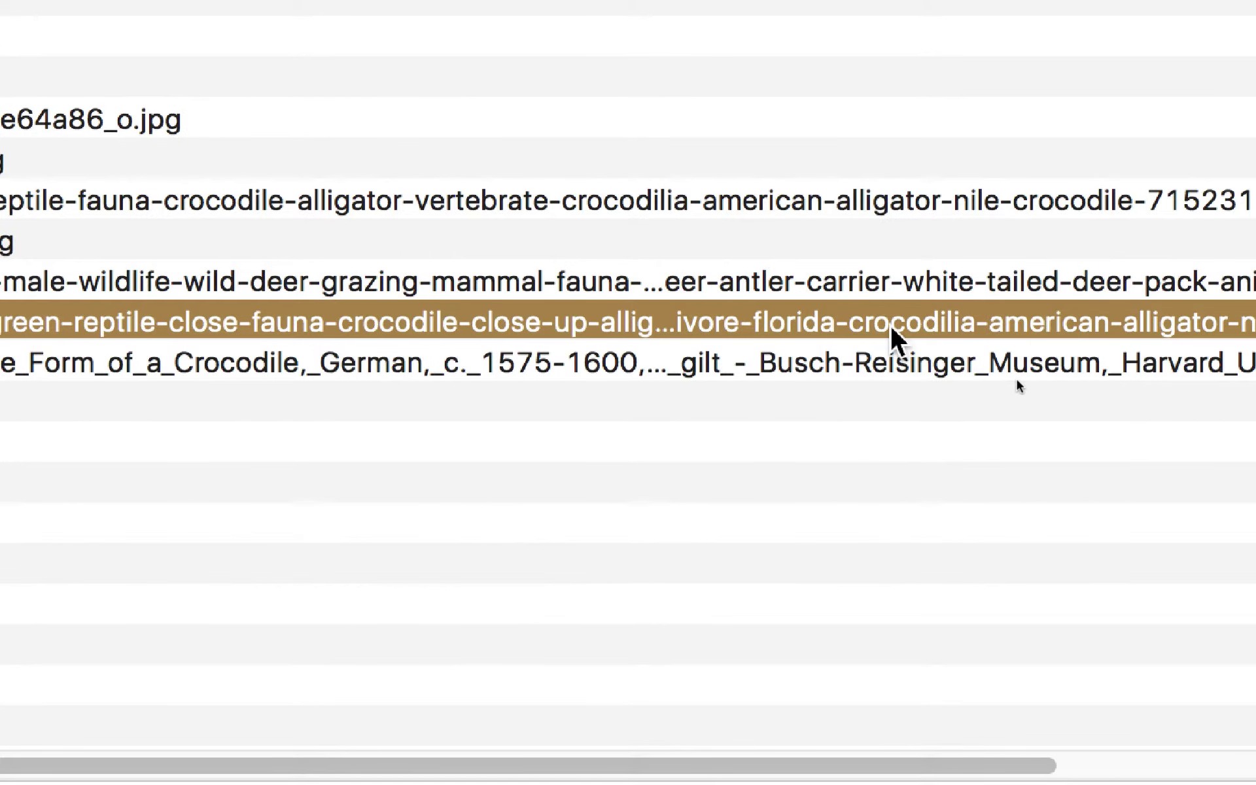
left_click_drag(890, 324, 1255, 325)
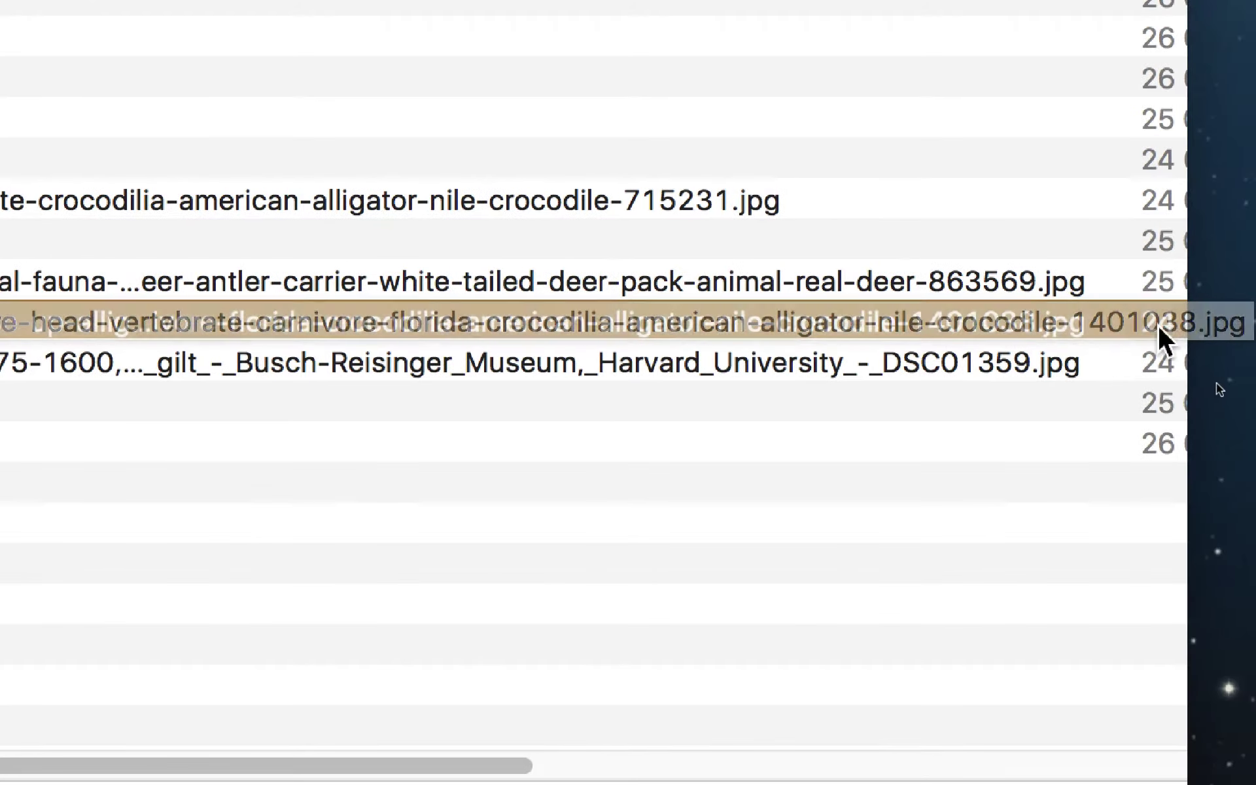
left_click_drag(1159, 327, 778, 324)
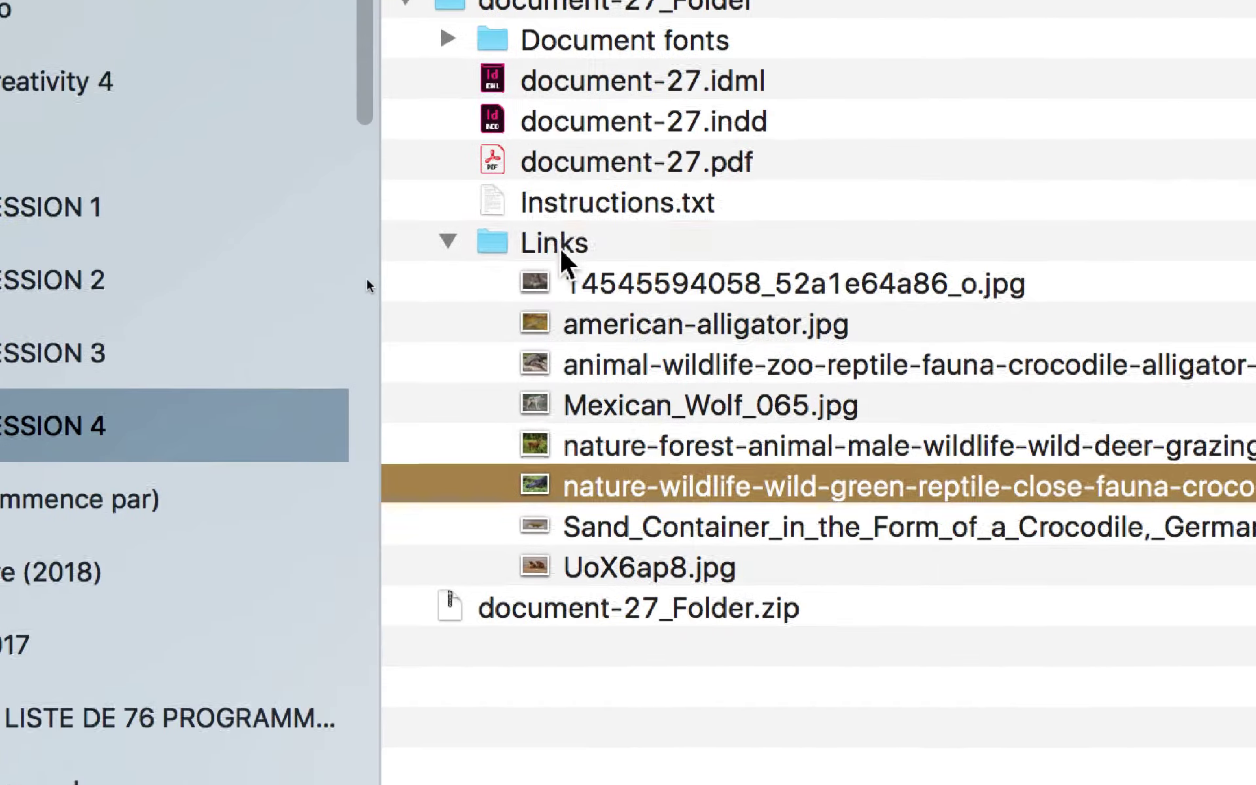
Step: Select the deer image in Links to read its full file name
left_click(560, 245)
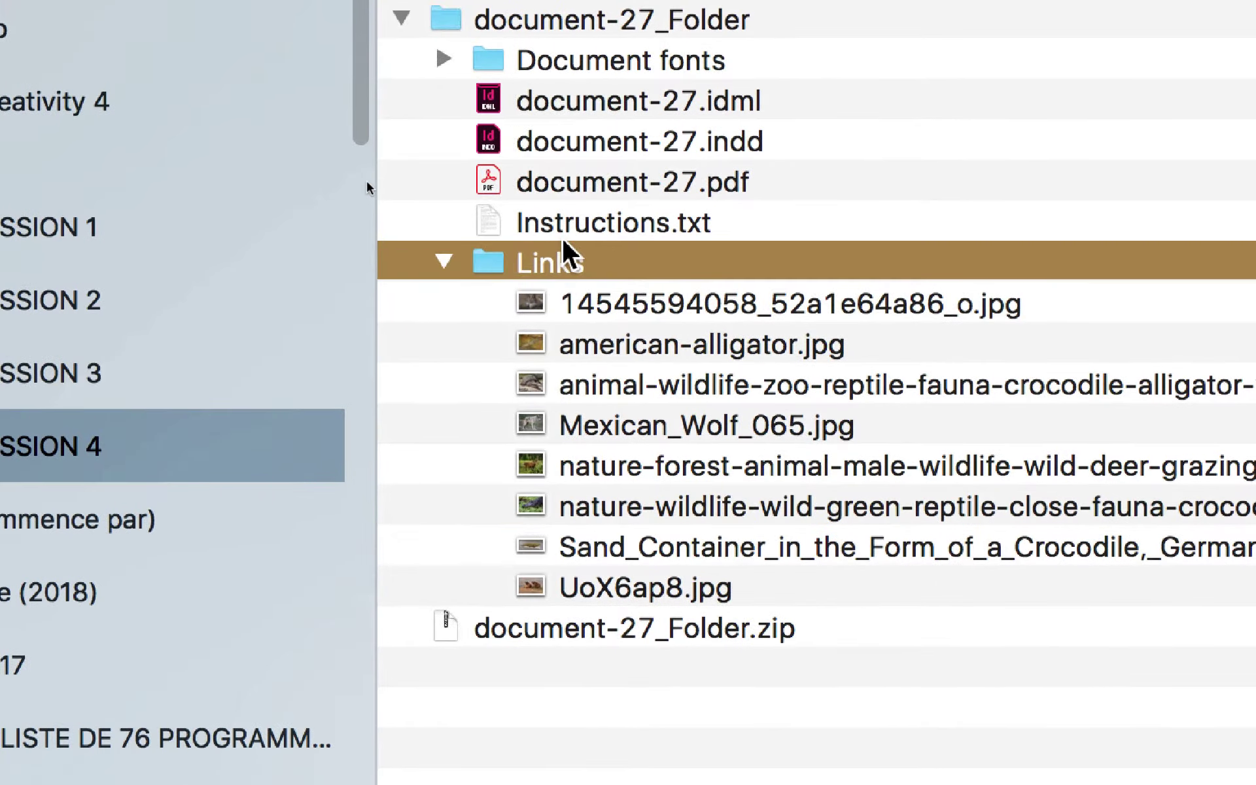
left_click(588, 33)
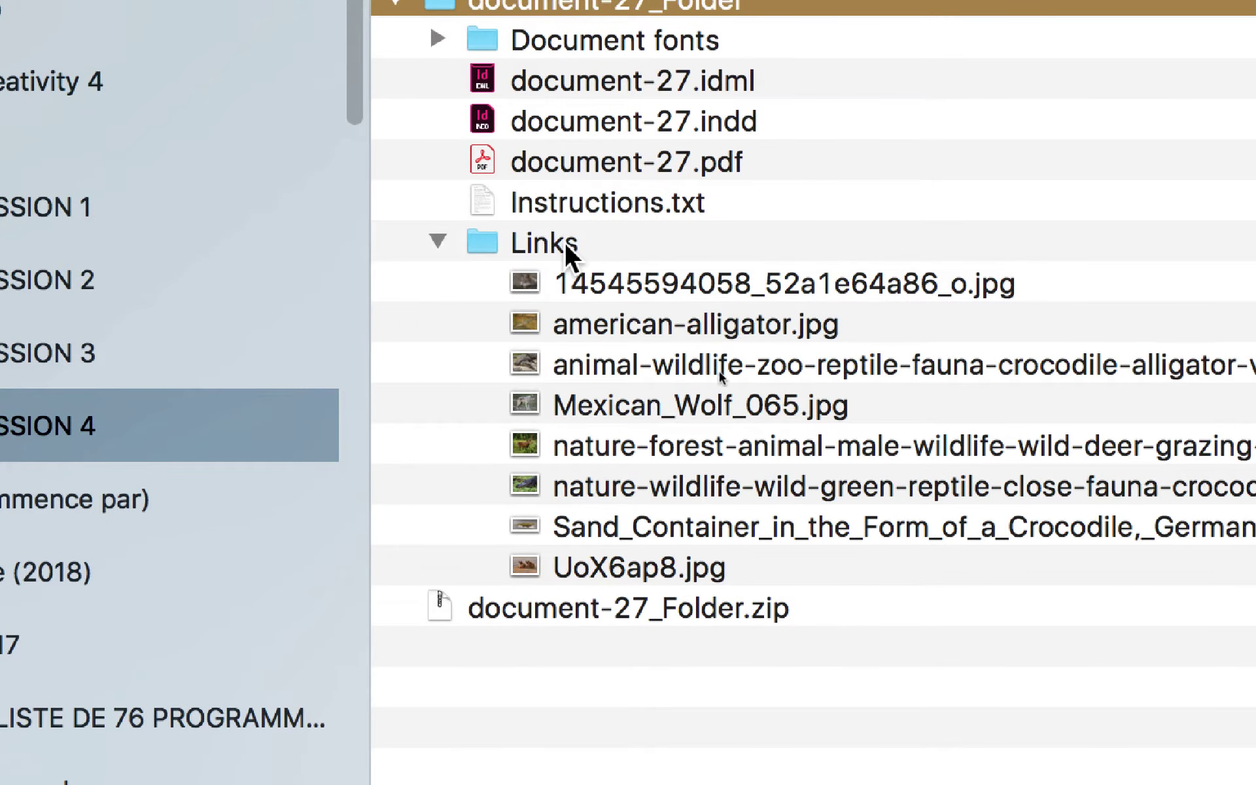
left_click(565, 244)
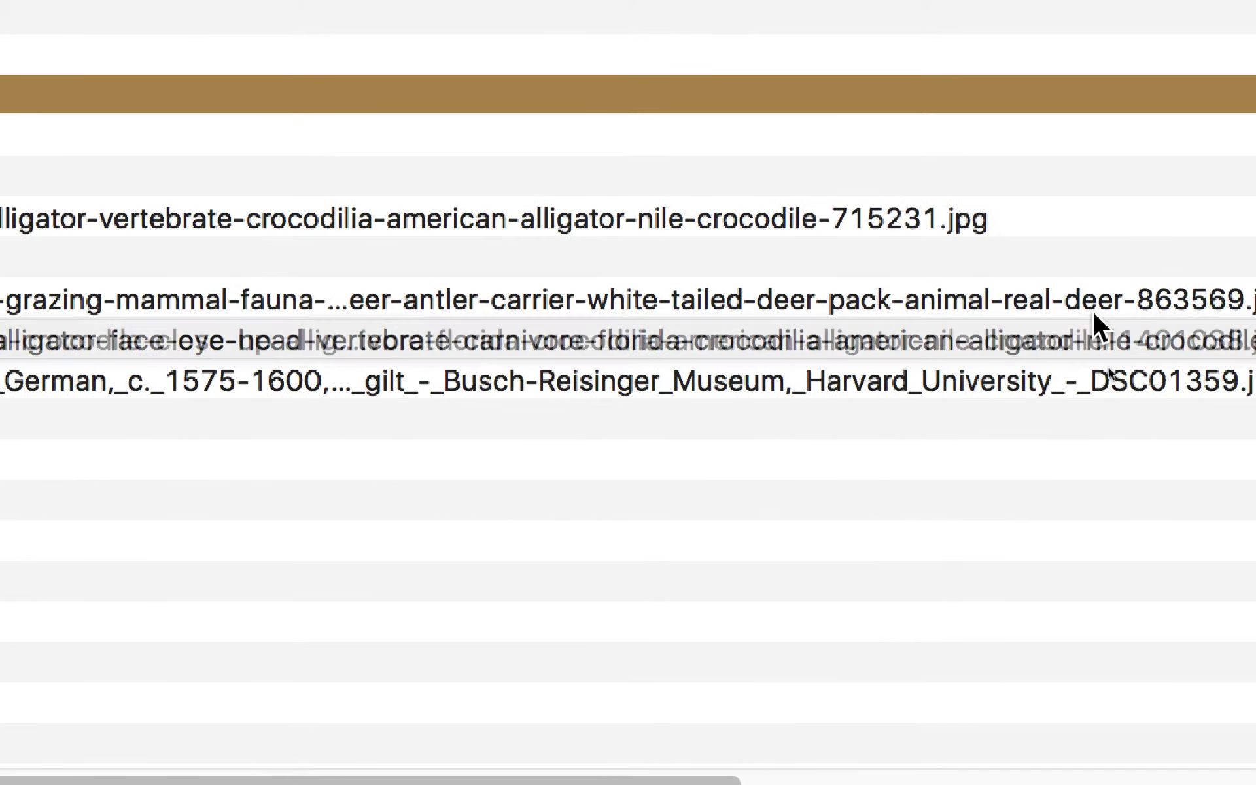
left_click(1092, 310)
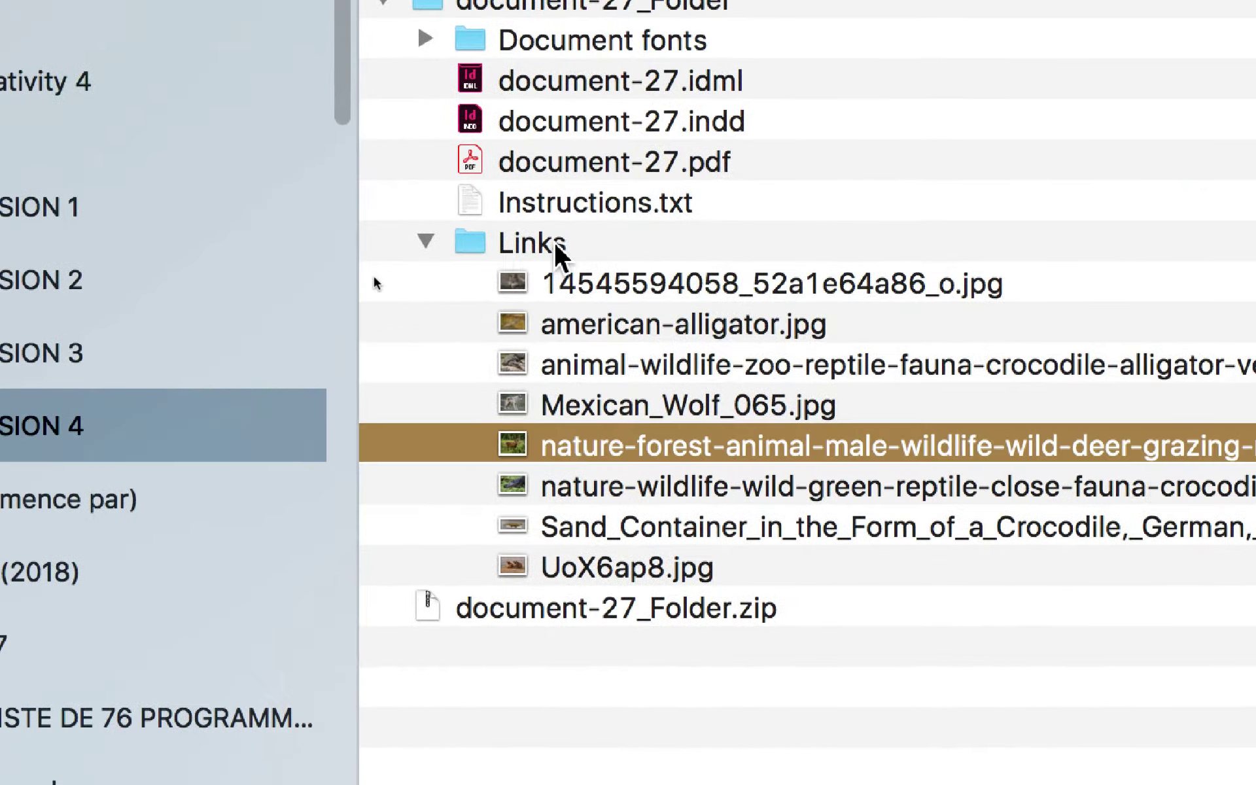
left_click(265, 100)
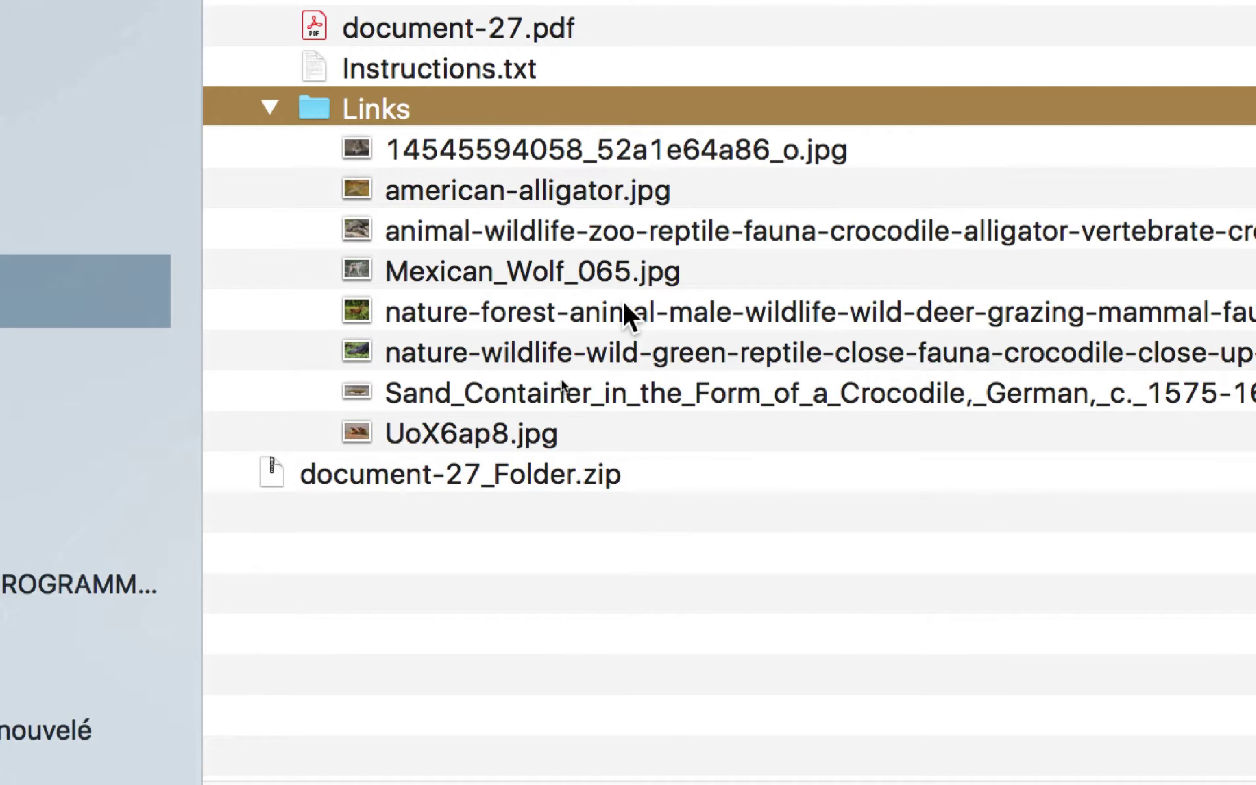
left_click(733, 377)
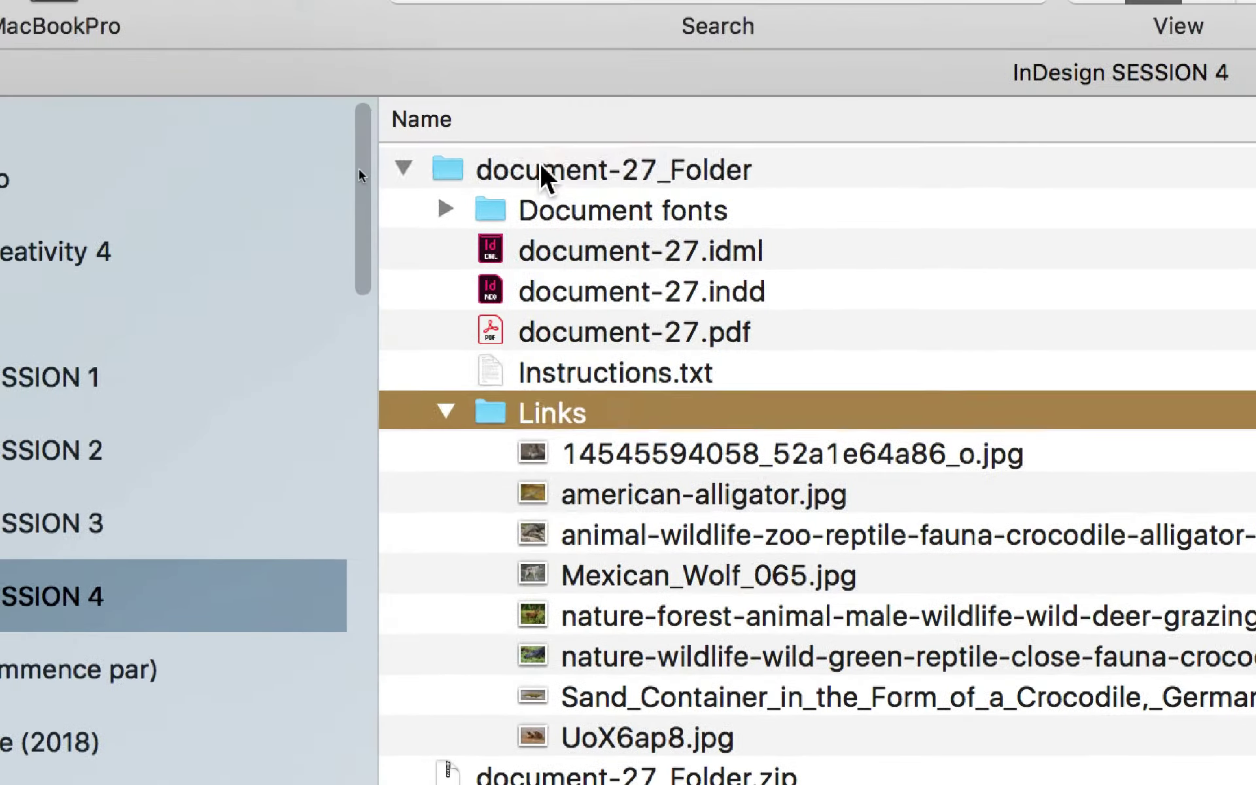
left_click(540, 162)
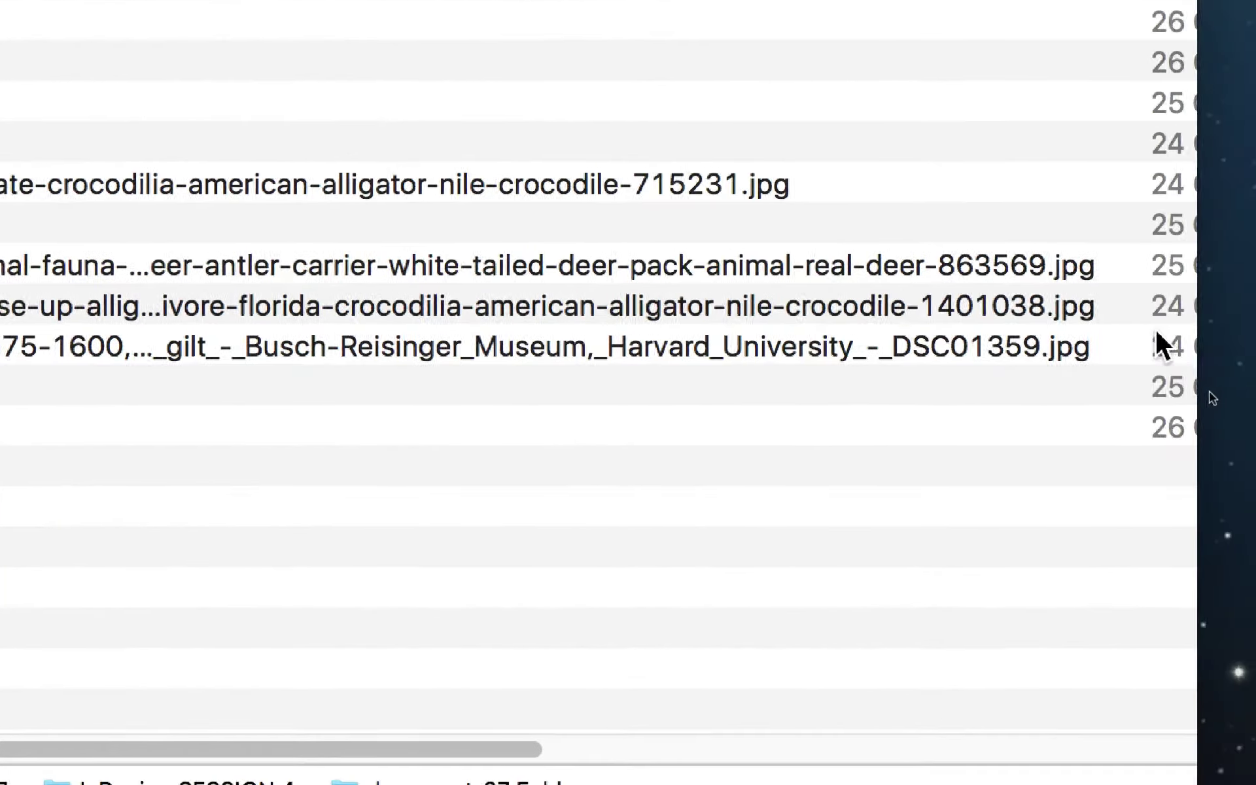
Step: Compare the crocodile close-up and deer images in the Links folder
left_click(952, 306)
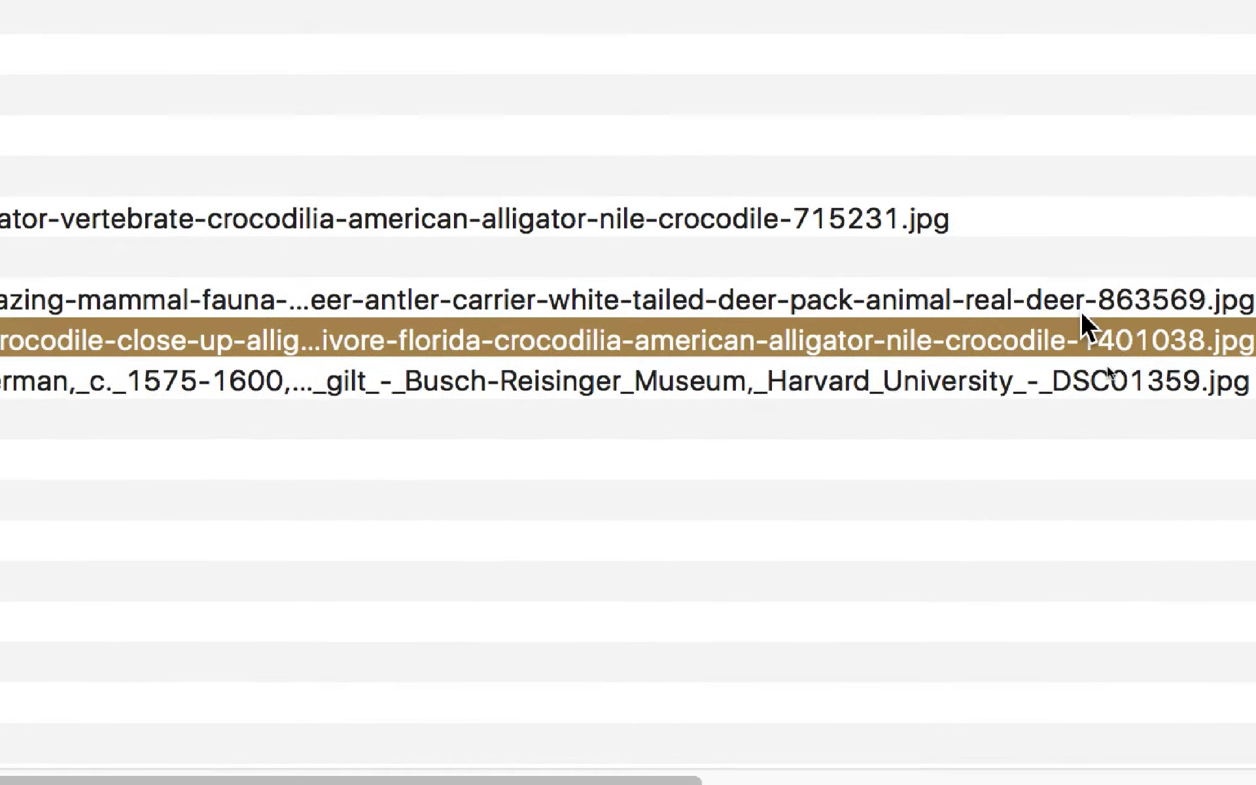
left_click(1081, 311)
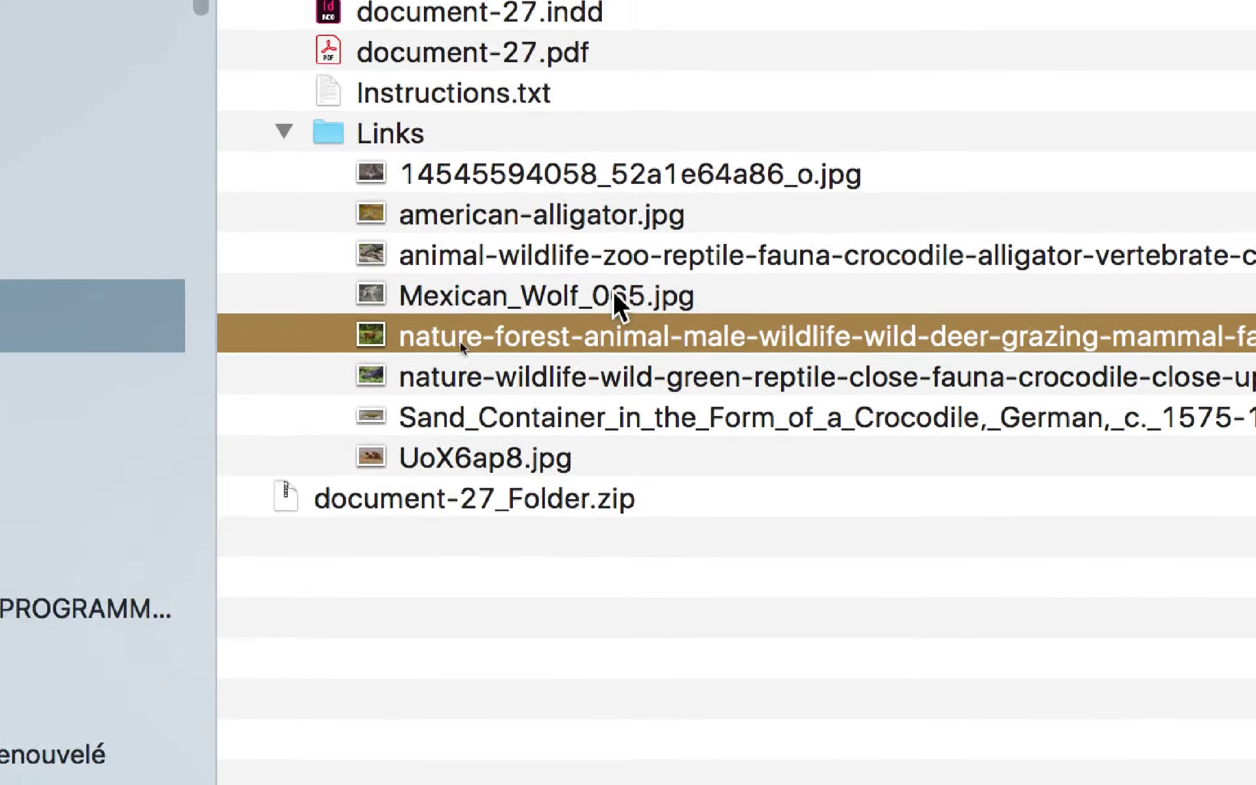
left_click(893, 320)
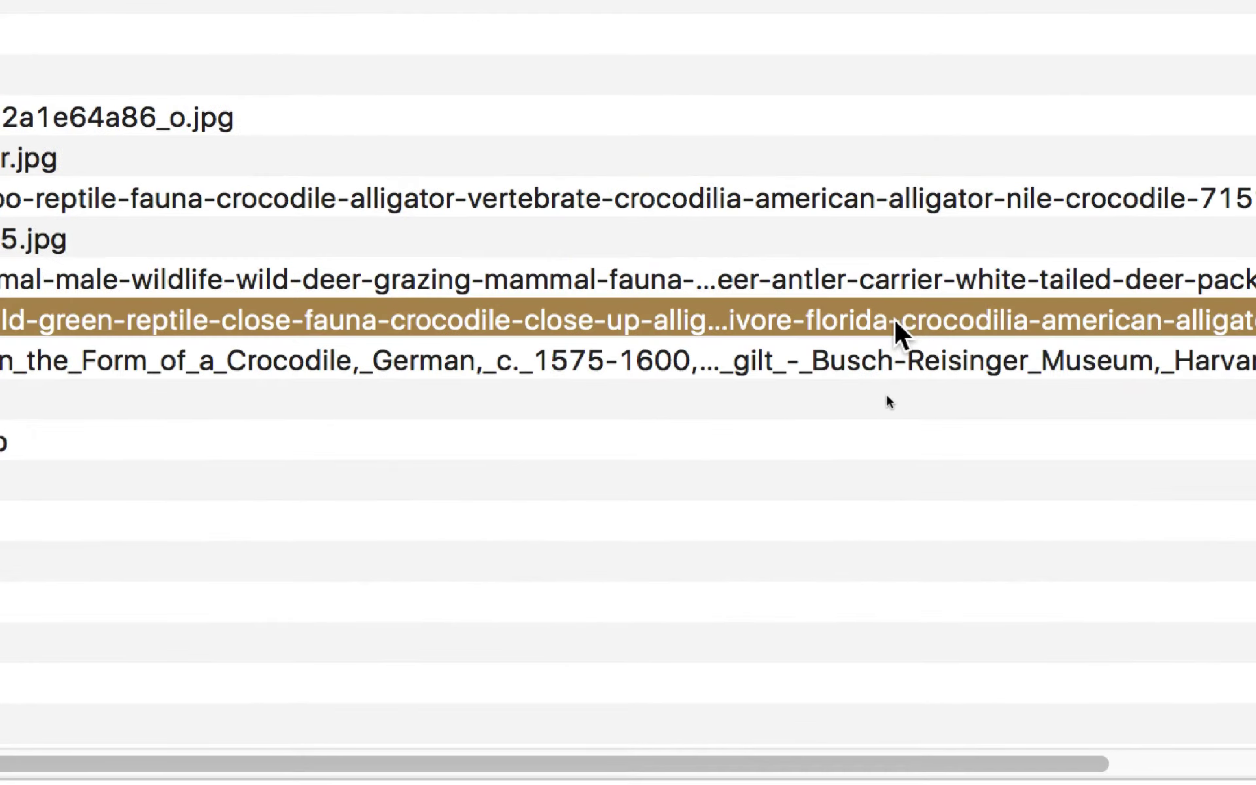
key("Down")
left_click(548, 169)
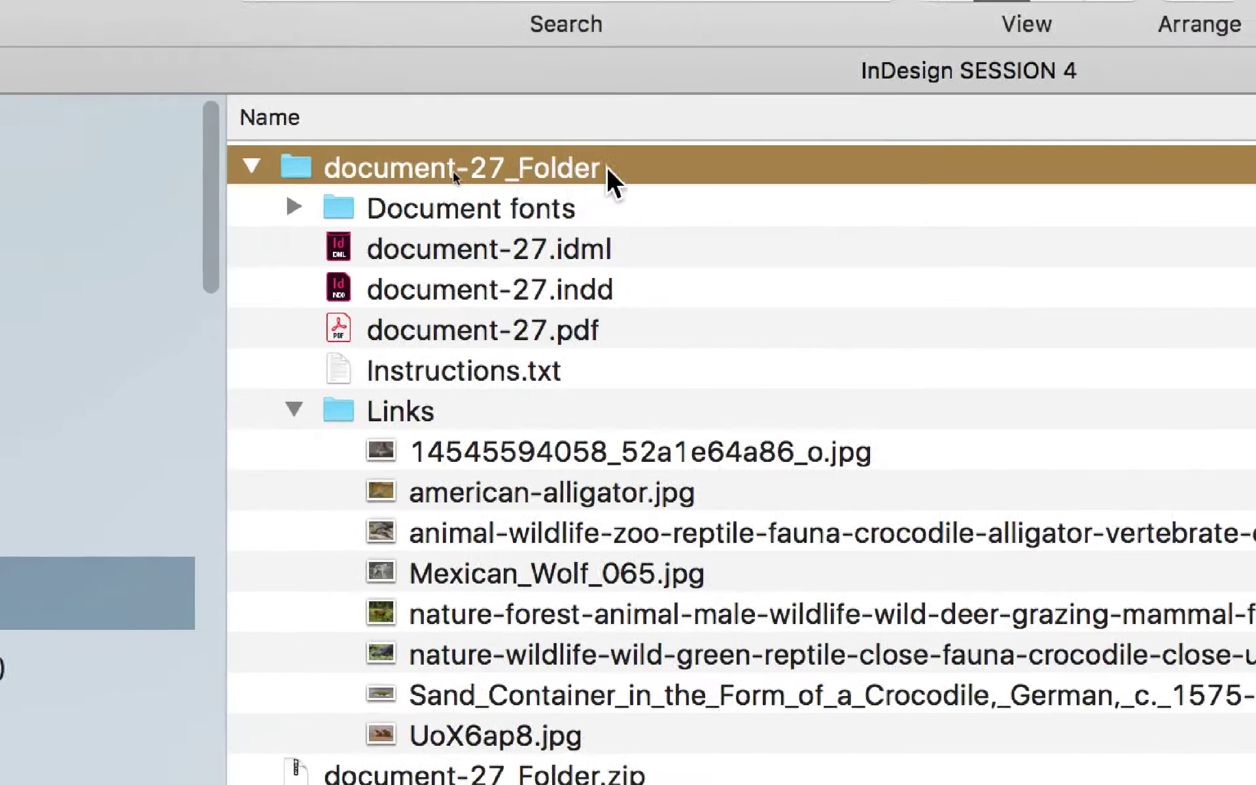
left_click(401, 411)
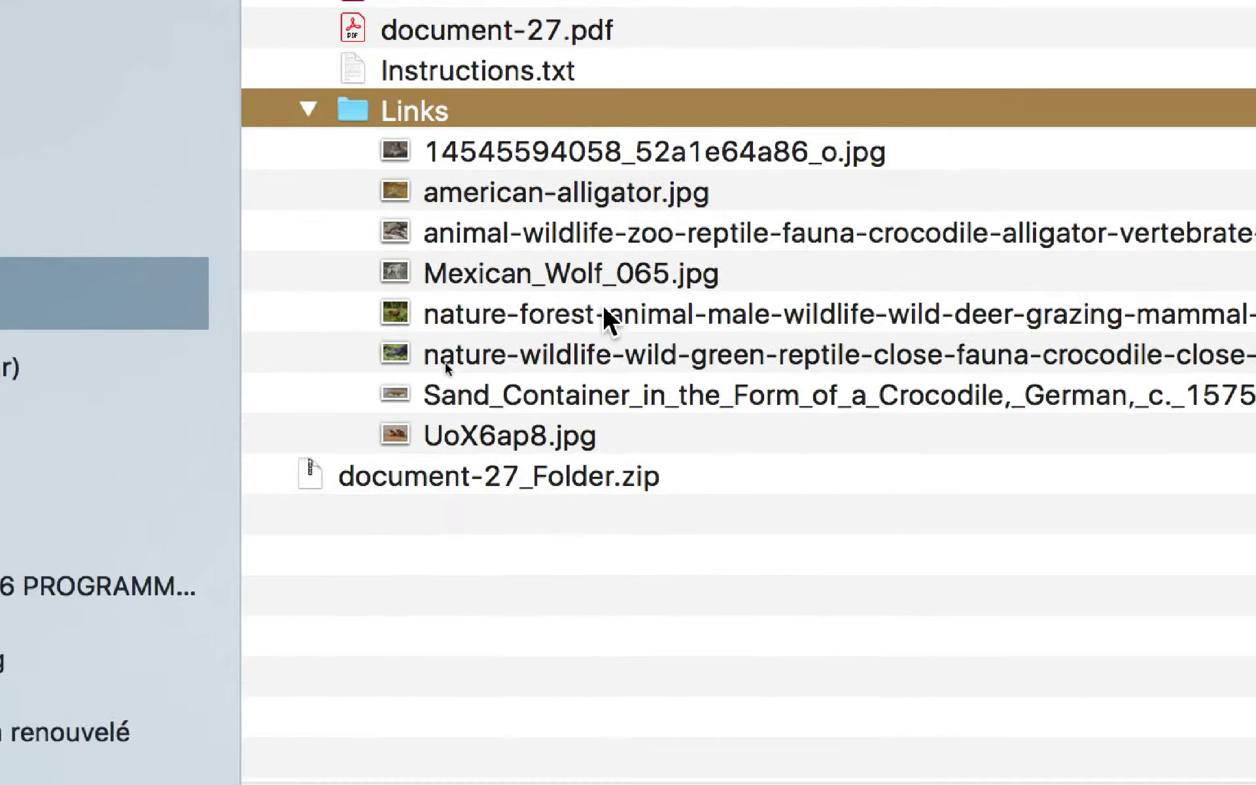
Step: Select the deer through Sand_Container images, then the zoo crocodile alone, and collapse Links
left_click(602, 308)
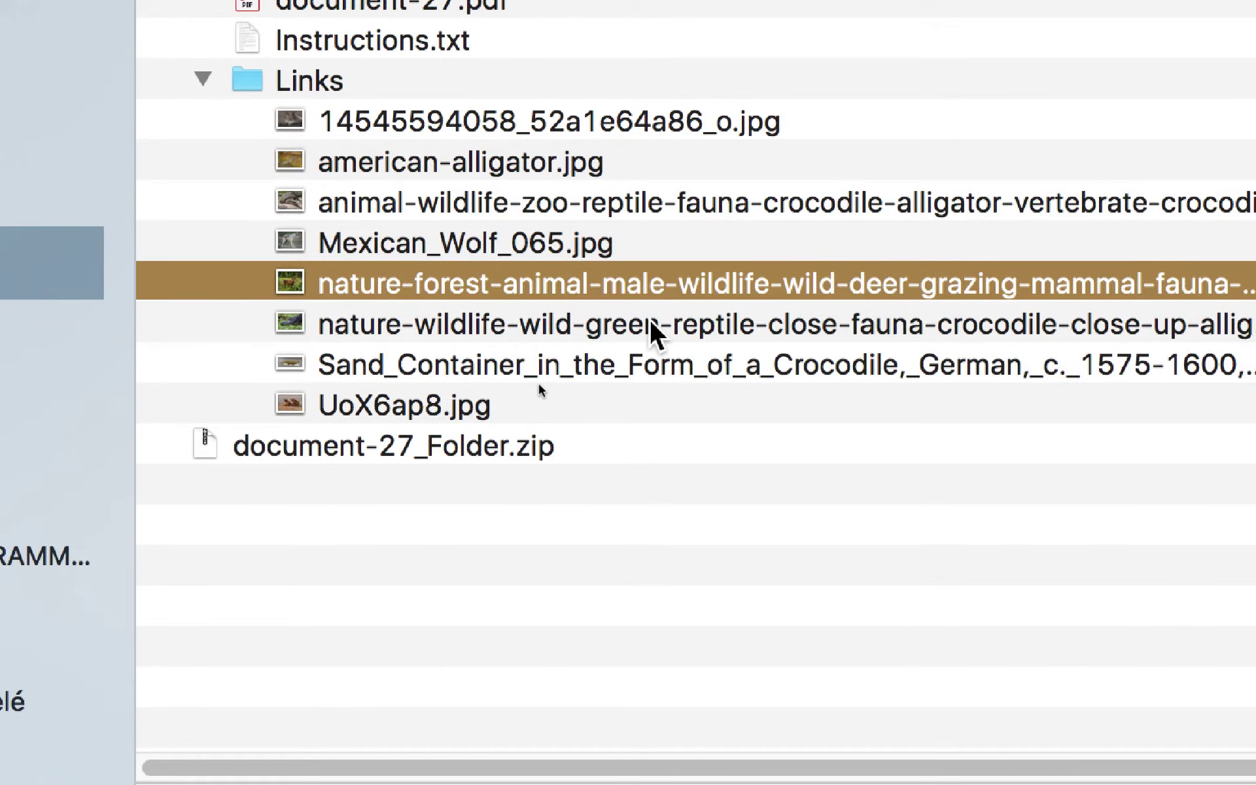
left_click(650, 322)
left_click(717, 287)
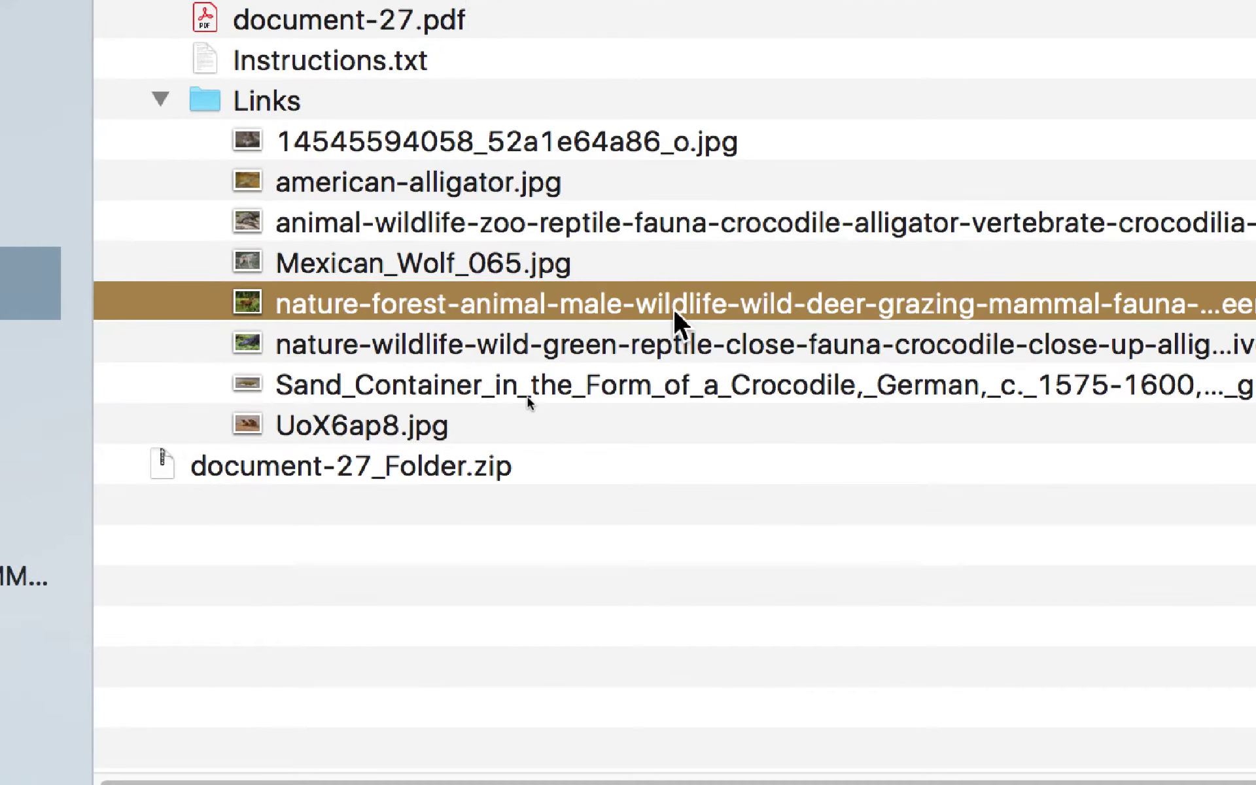
left_click(583, 392, "shift")
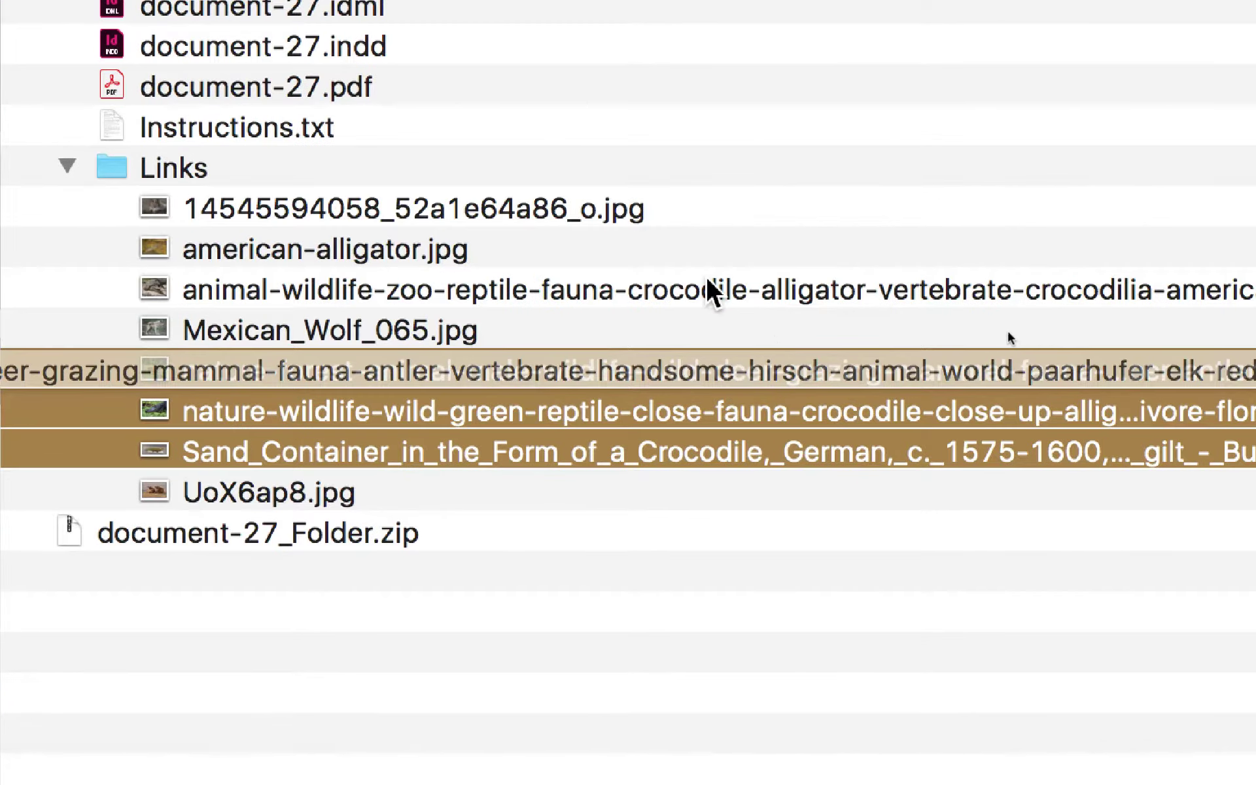
left_click(707, 283)
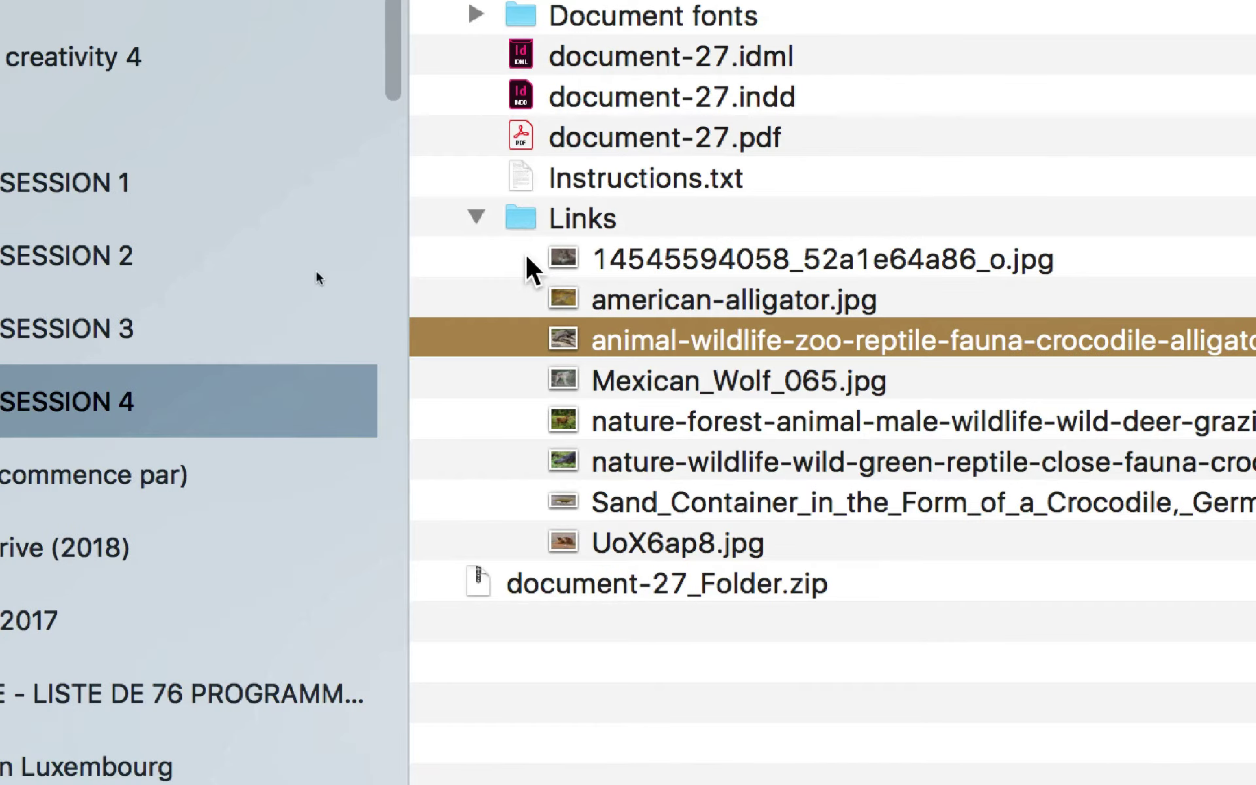
left_click(478, 218)
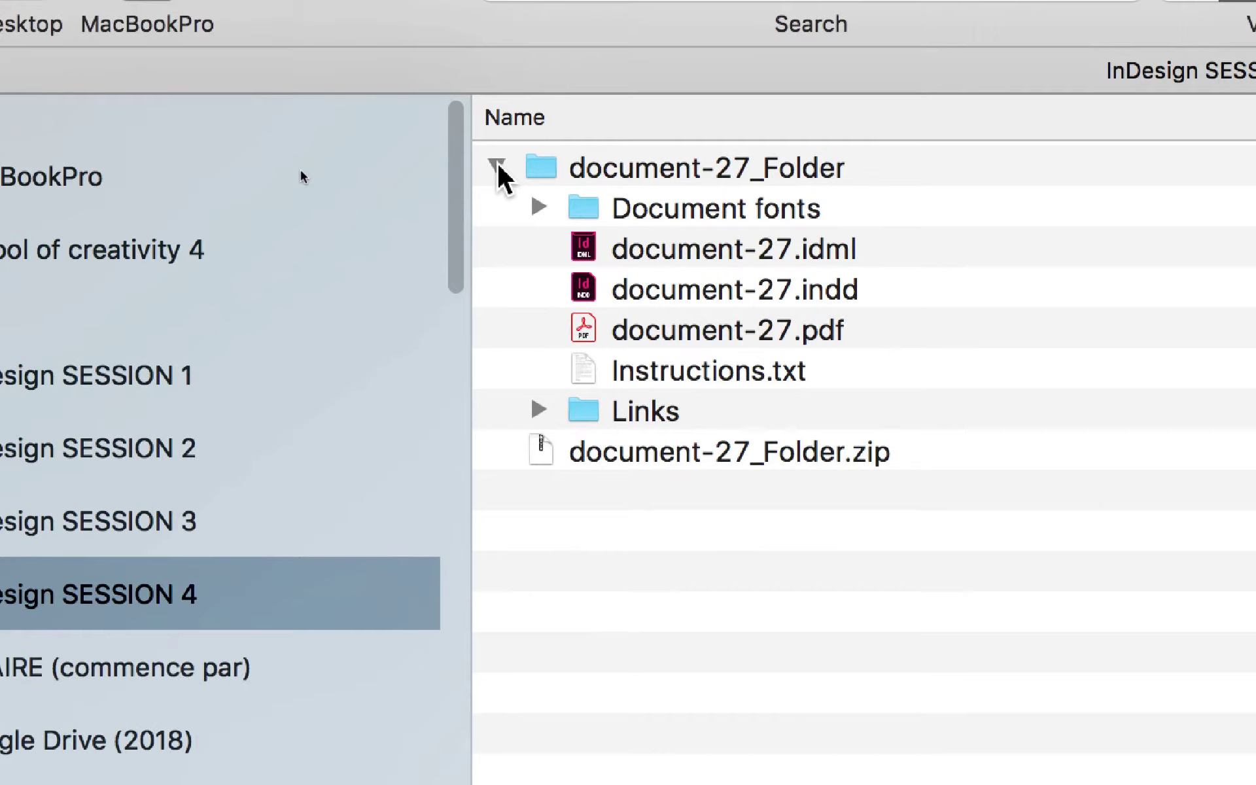
Step: Reopen document-27_Folder and compare document-27.indd with document-27.idml, then select the whole folder
left_click(498, 168)
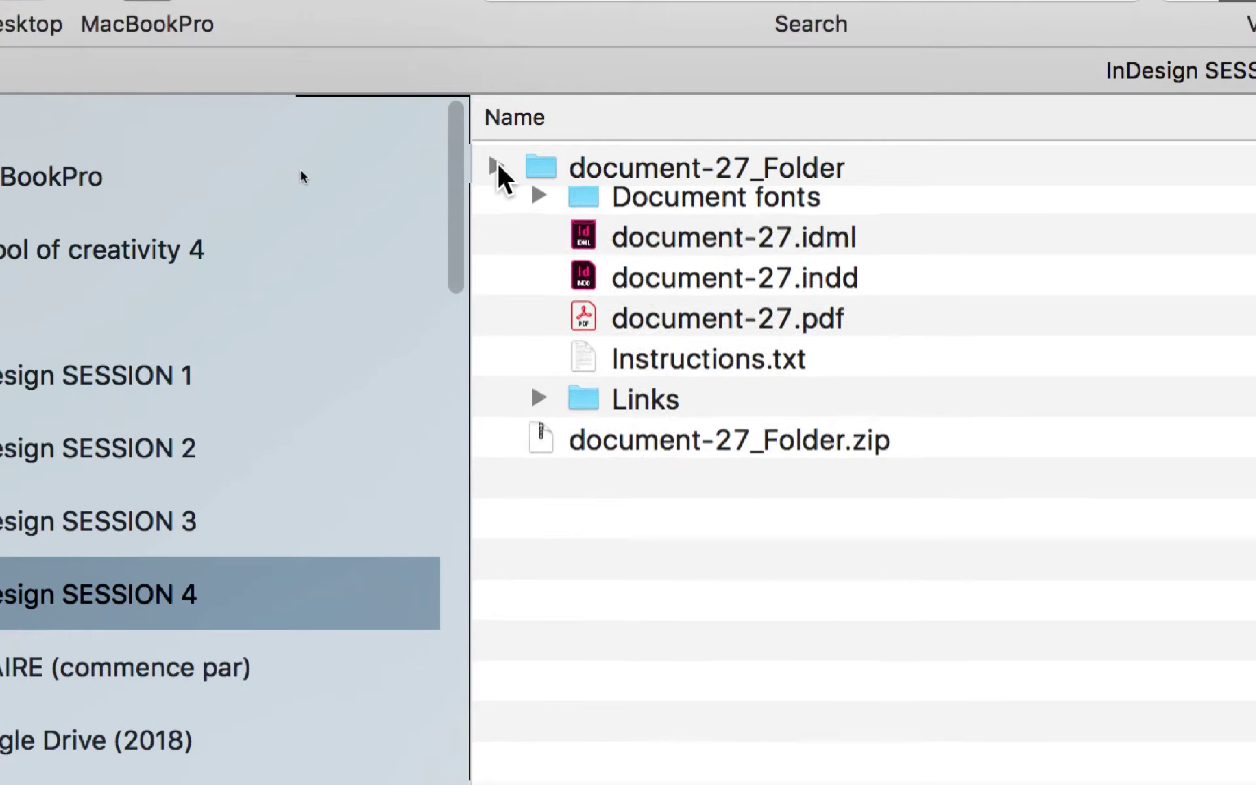
left_click(497, 167)
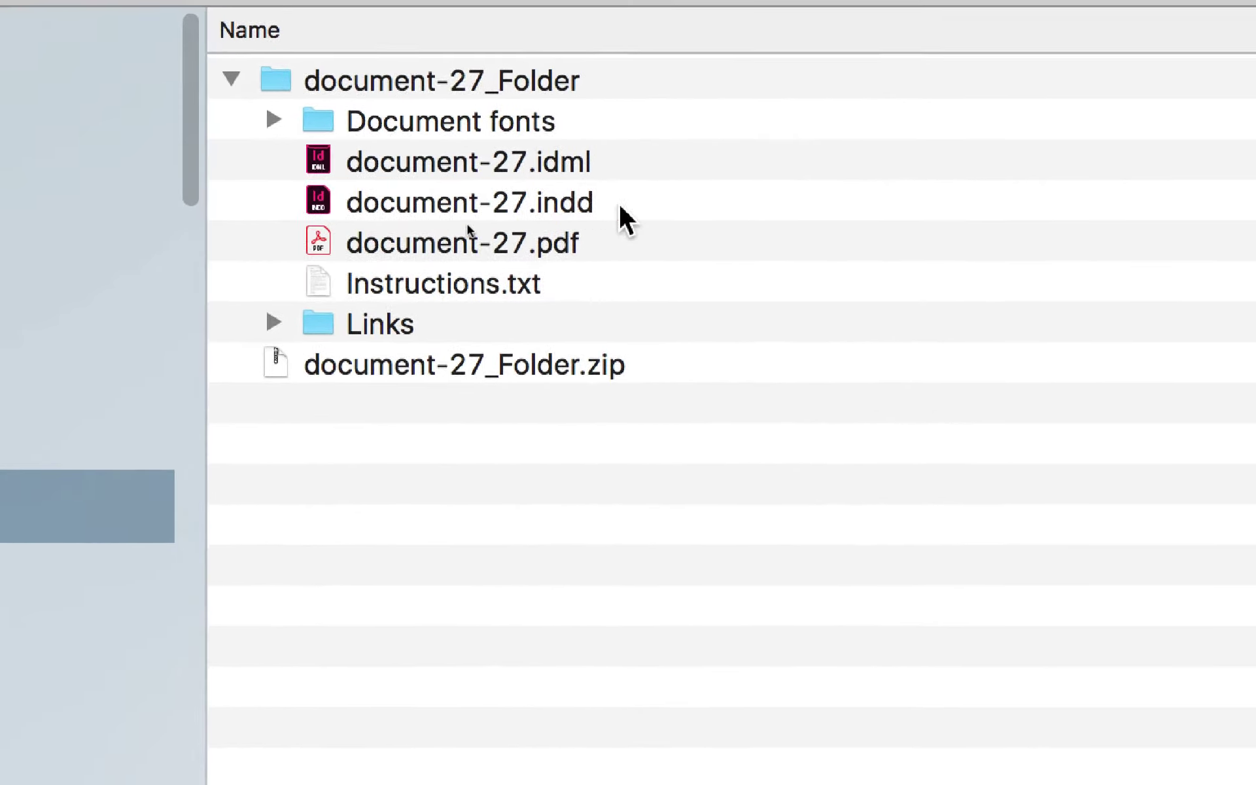
left_click(709, 237)
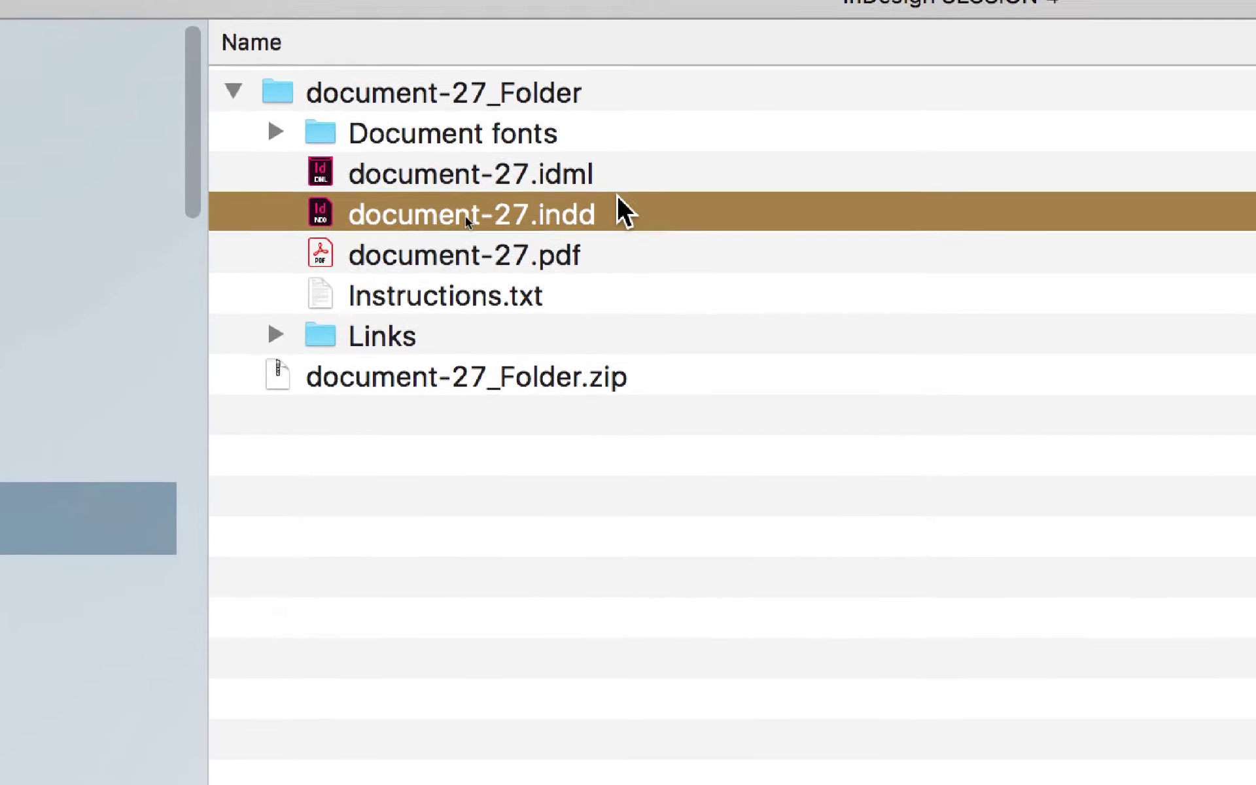
left_click(621, 188)
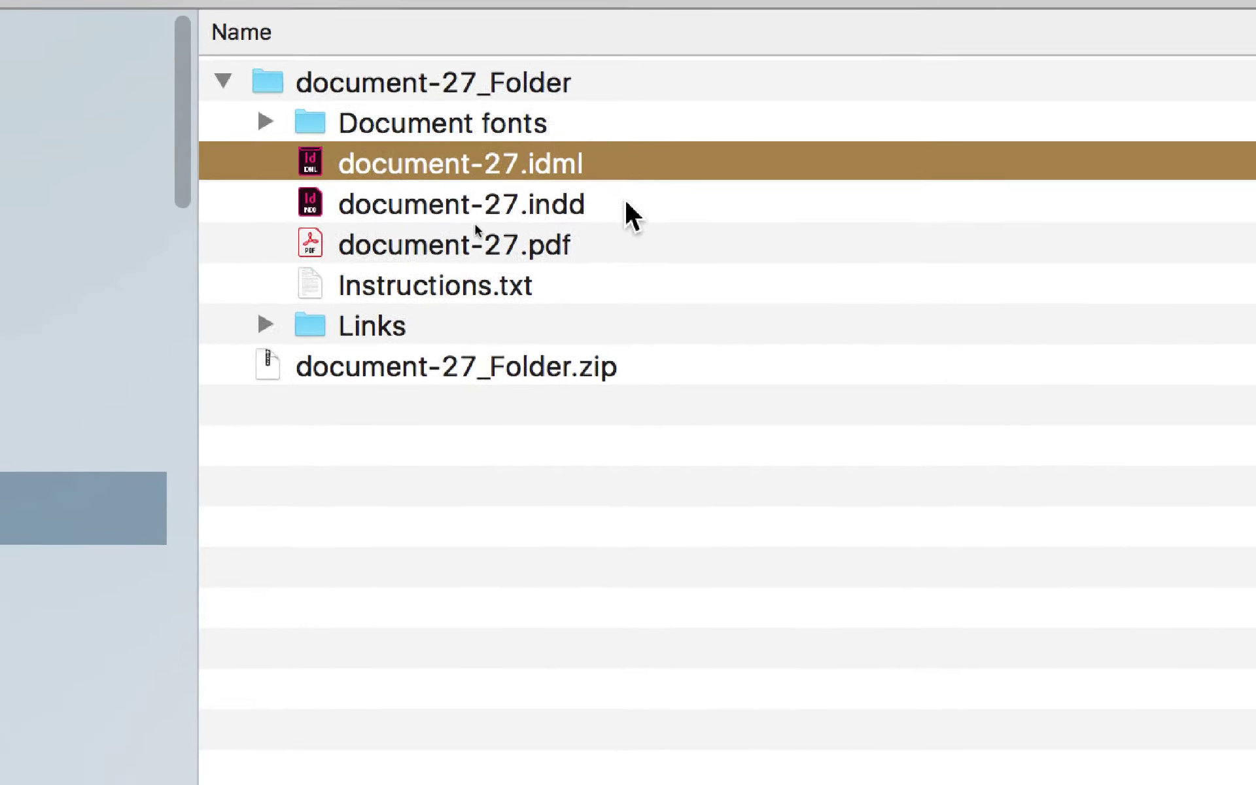
left_click(637, 225)
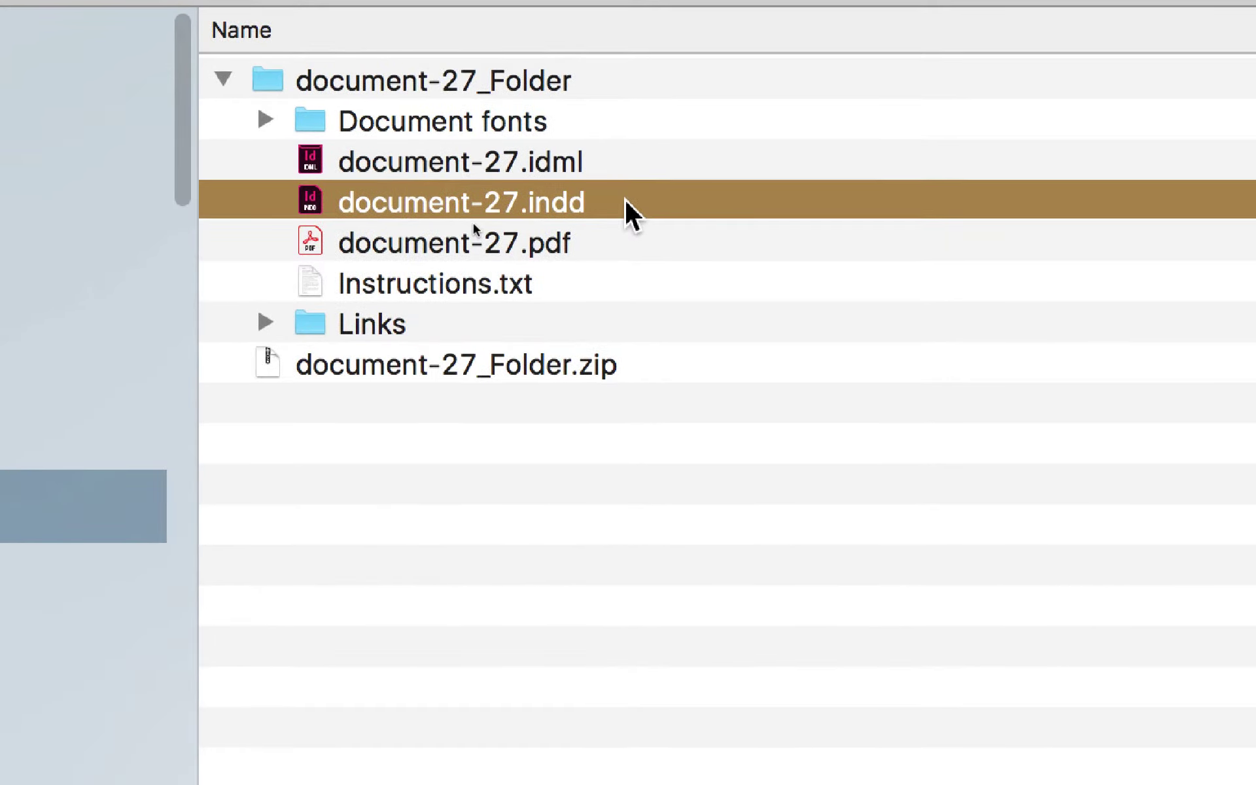
left_click(625, 175)
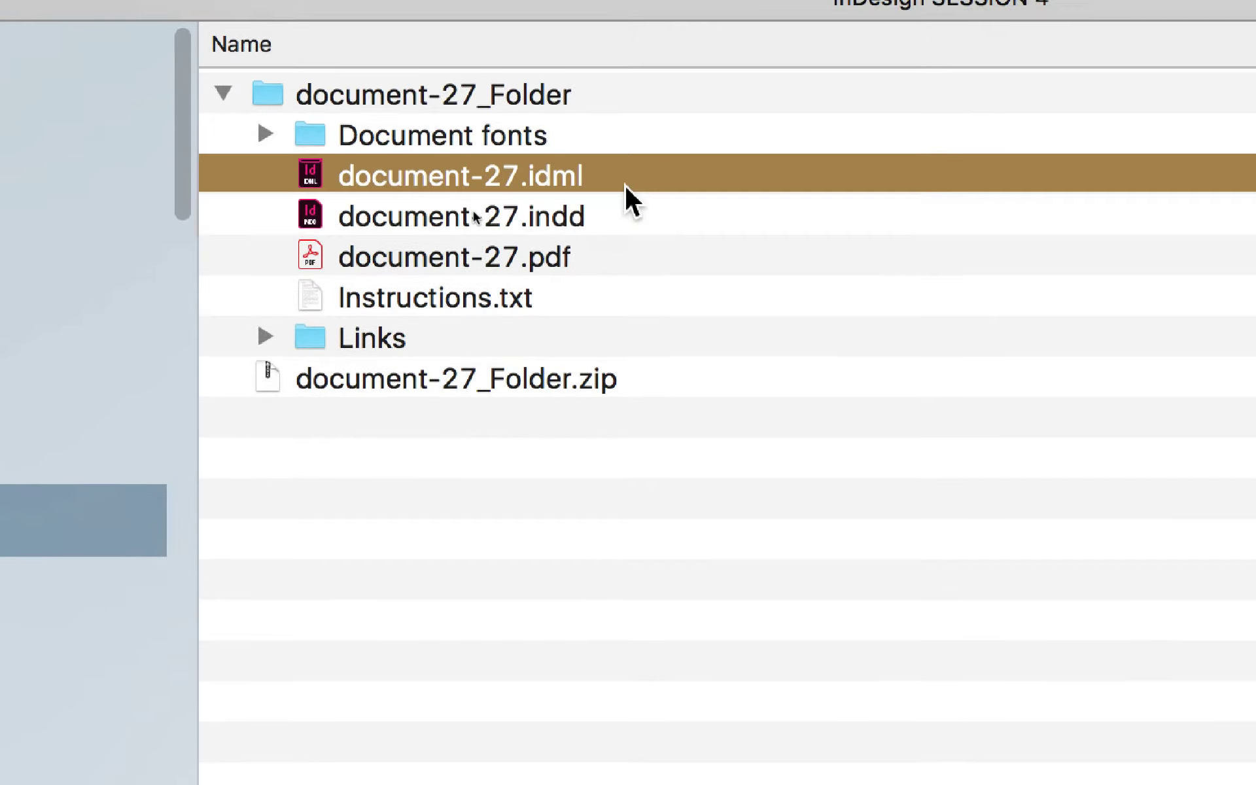
left_click(597, 104)
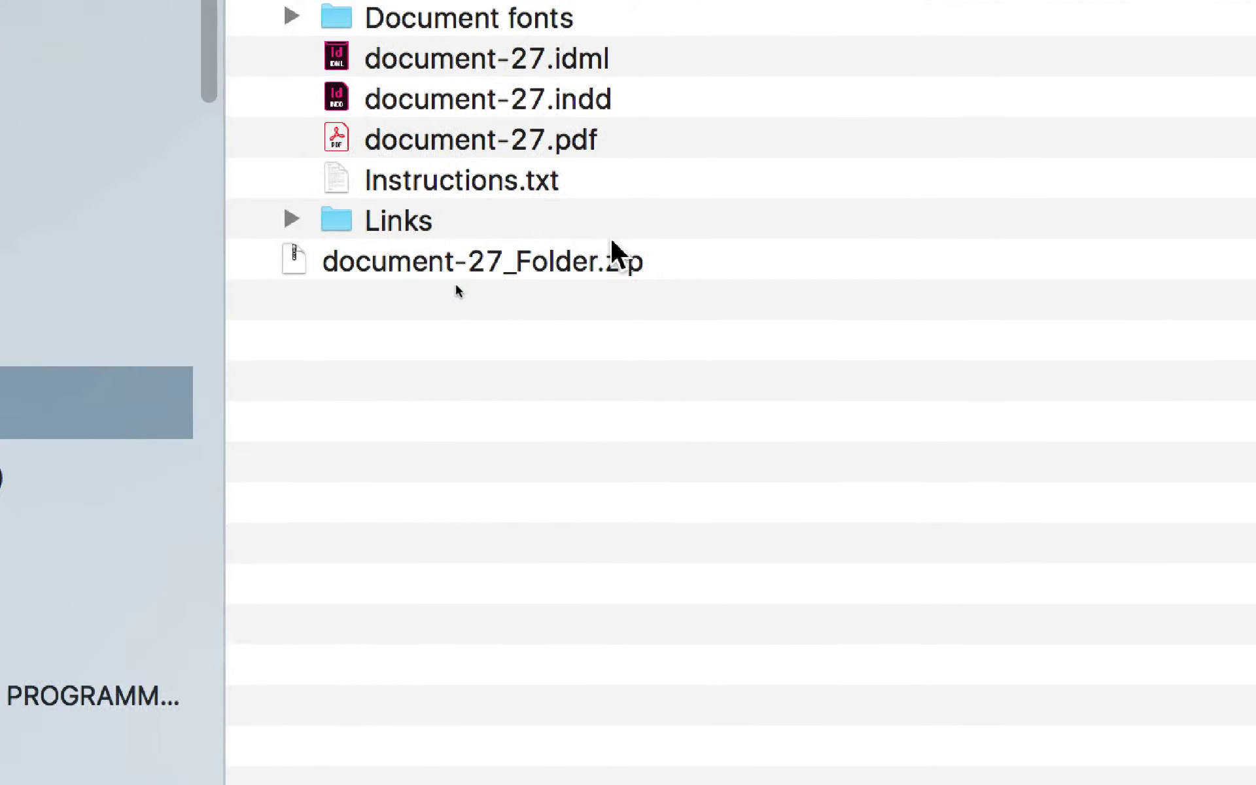
left_click(606, 268, "shift")
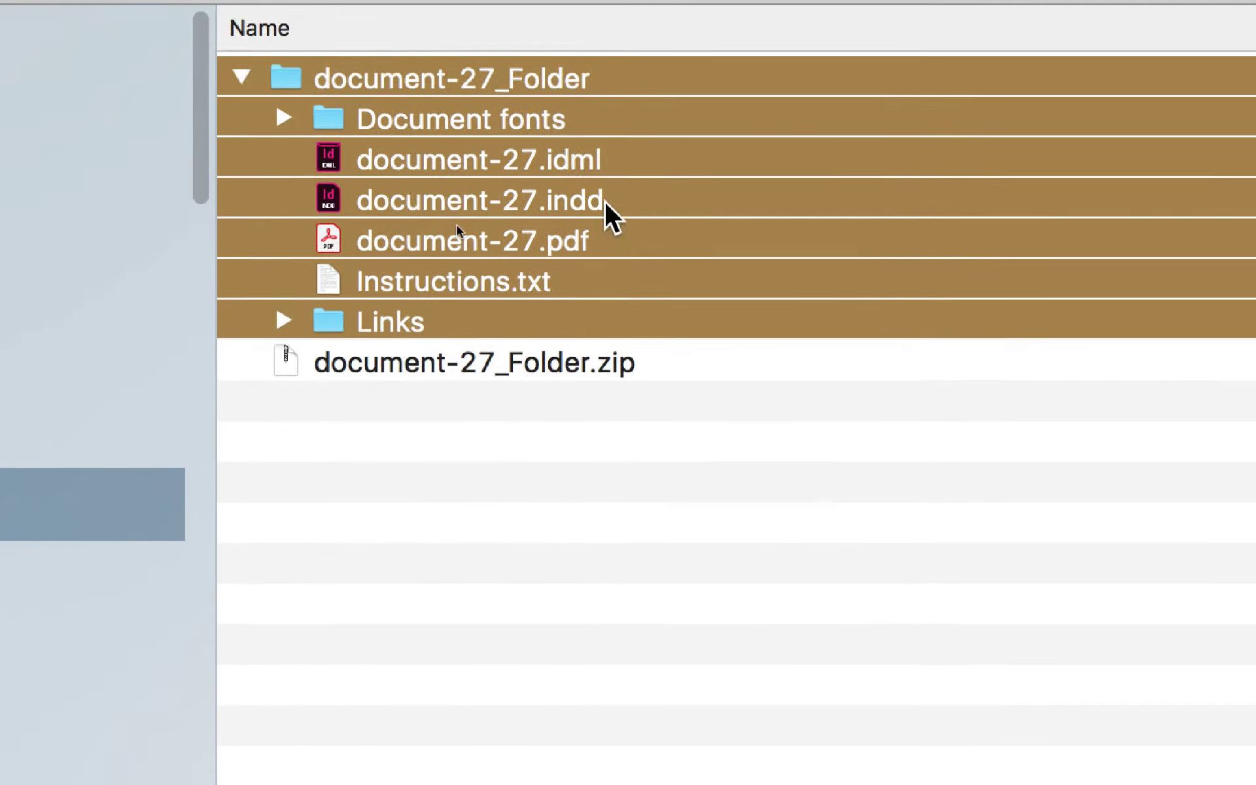
Step: Check the .indd, .idml, .pdf, Instructions.txt and Links items, then expand Document fonts
left_click(605, 201)
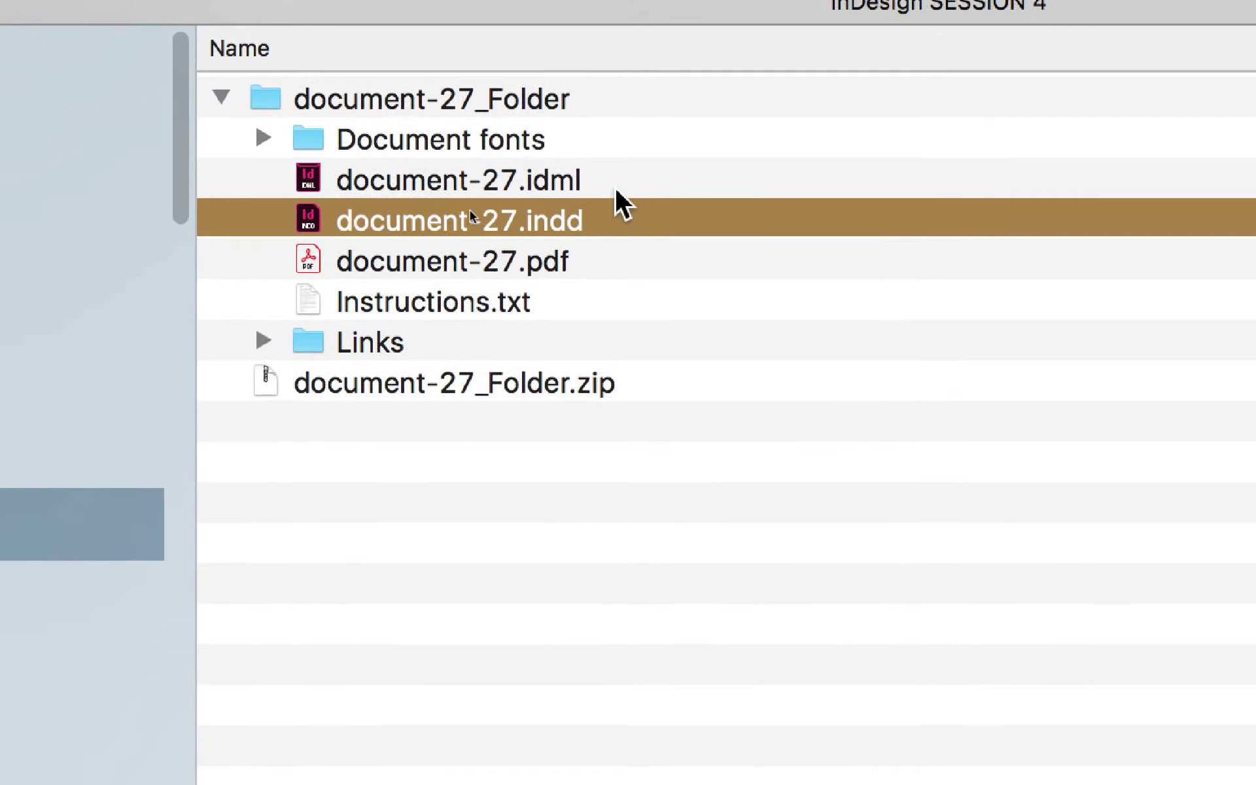
left_click(613, 159)
left_click(624, 268)
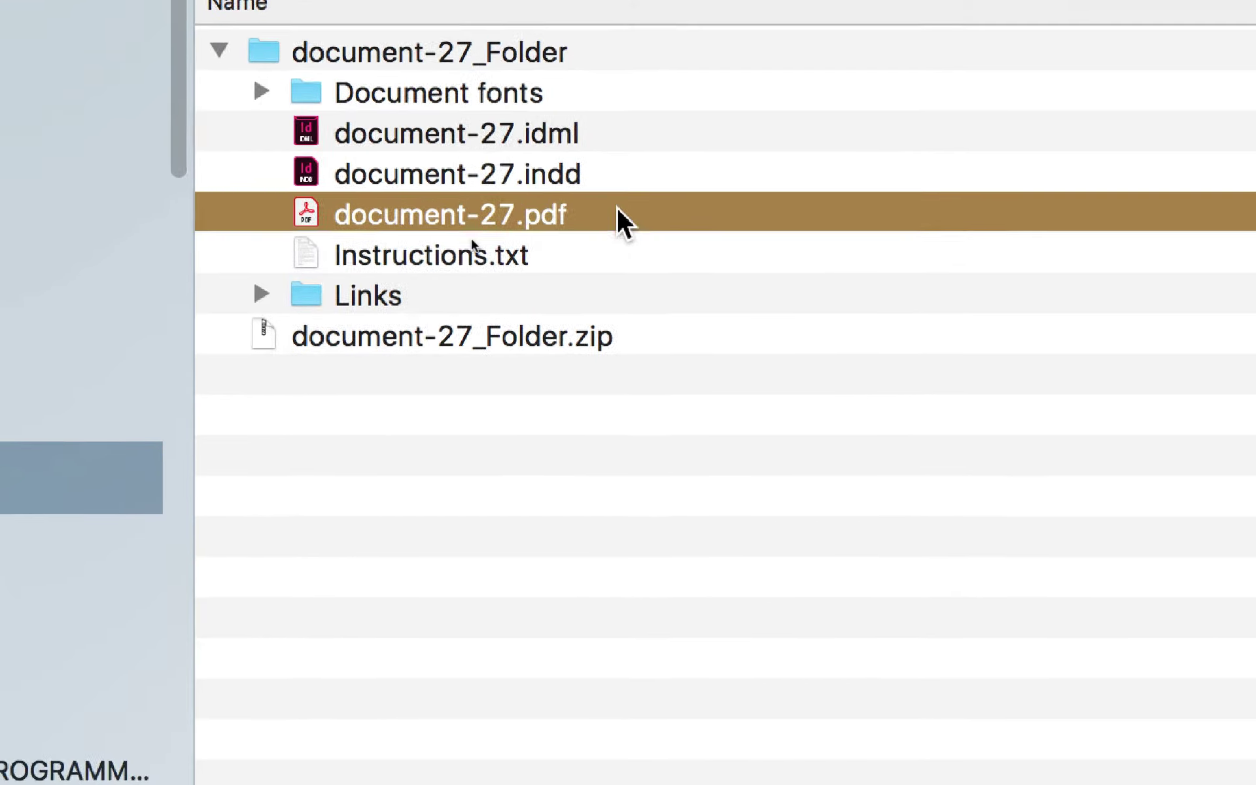
left_click(603, 223)
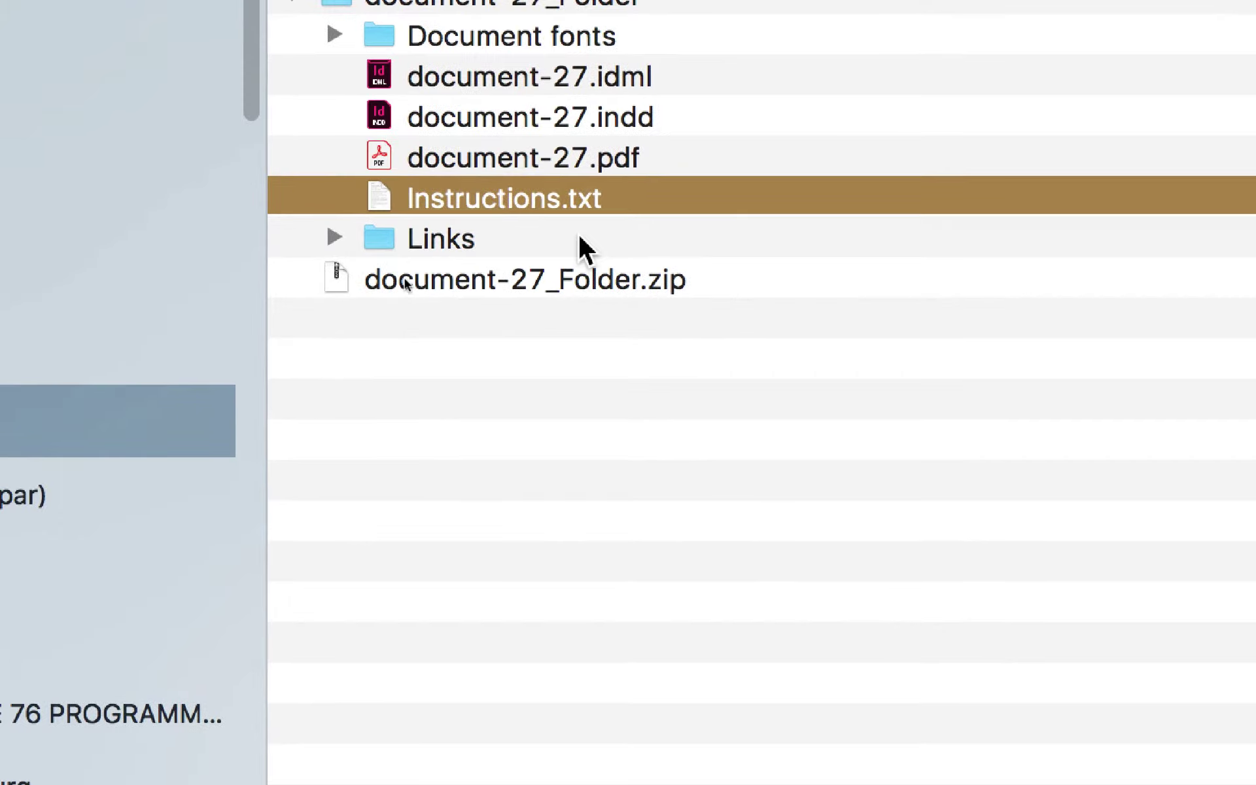
left_click(588, 268)
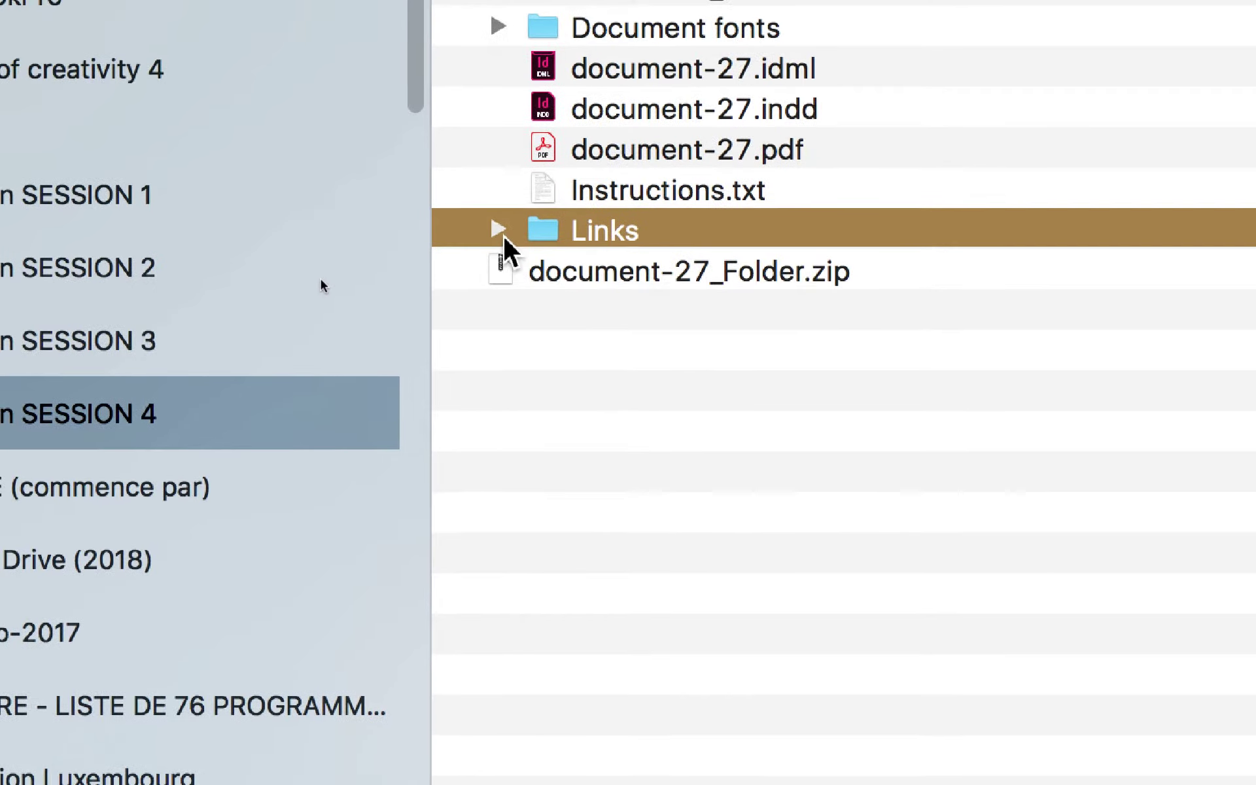
left_click(296, 231)
left_click(295, 230)
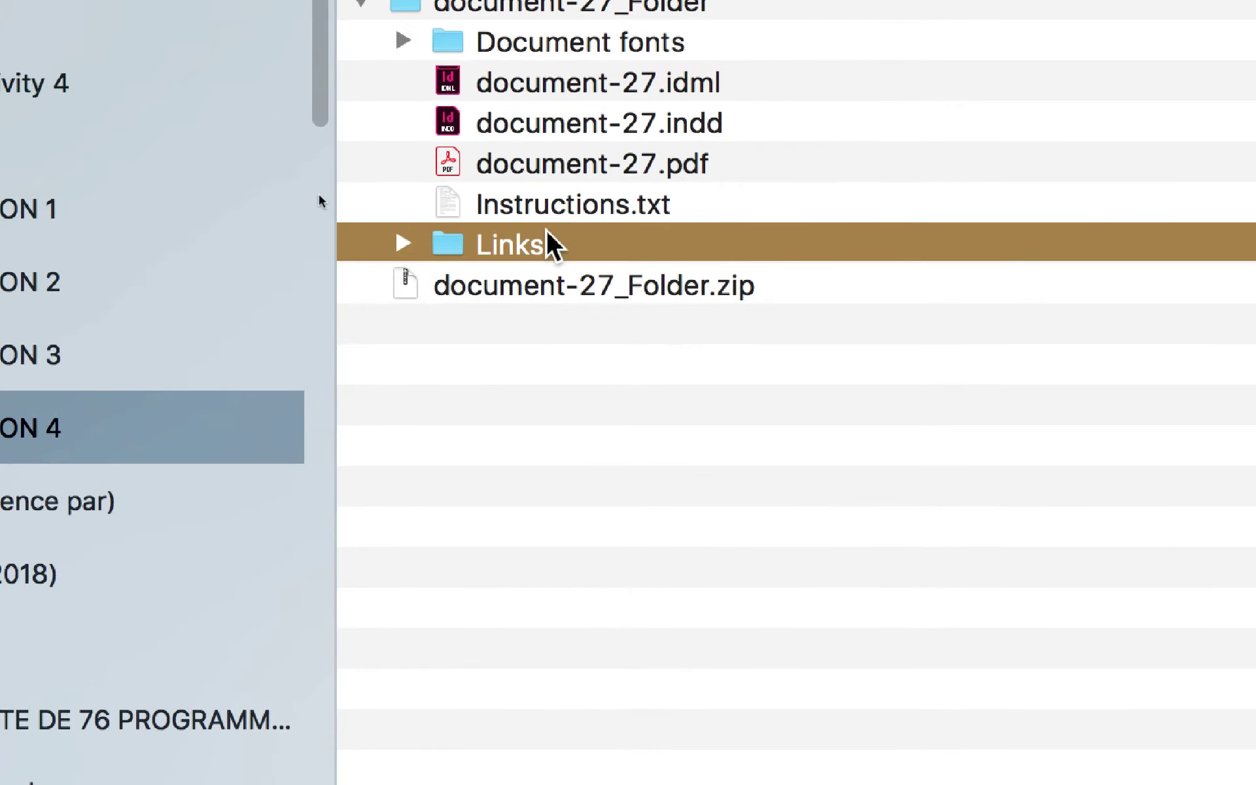
left_click(498, 26)
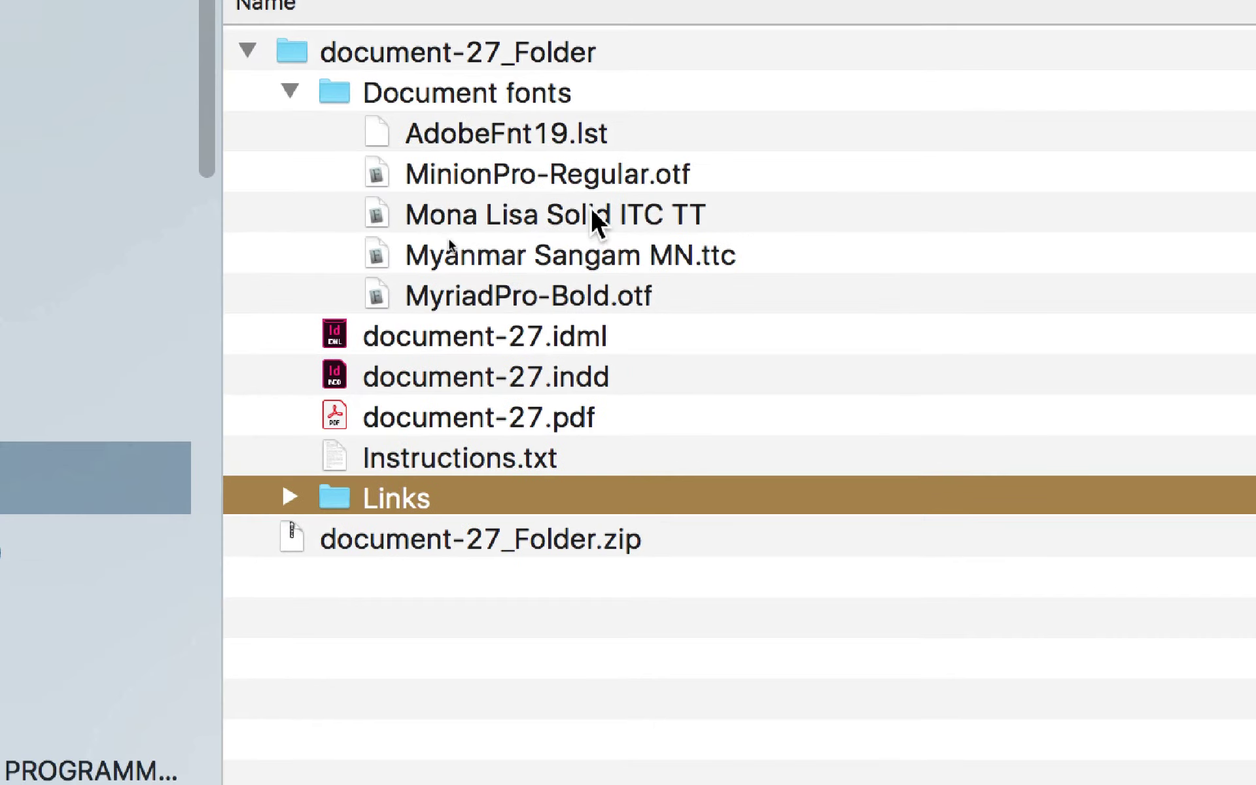
Step: Select the Mona Lisa Solid ITC TT font, then collapse Document fonts
left_click(808, 159)
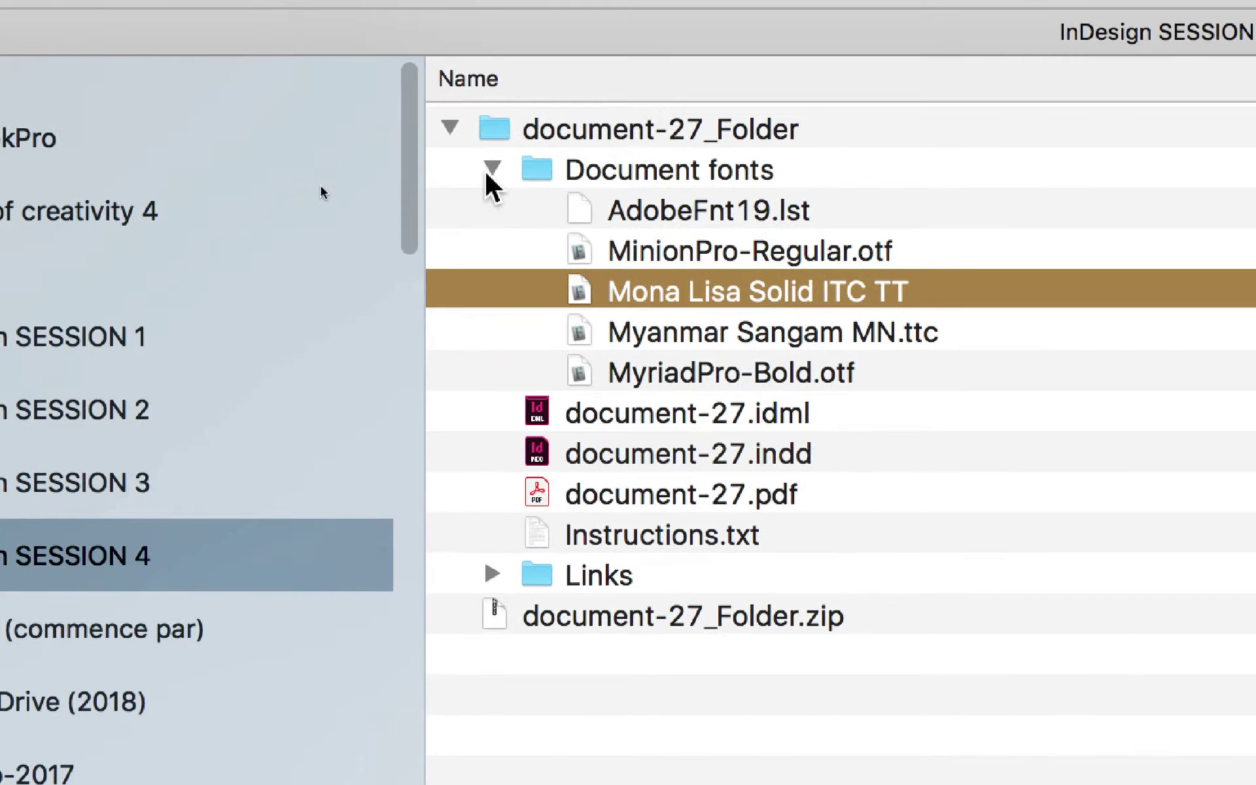
left_click(490, 170)
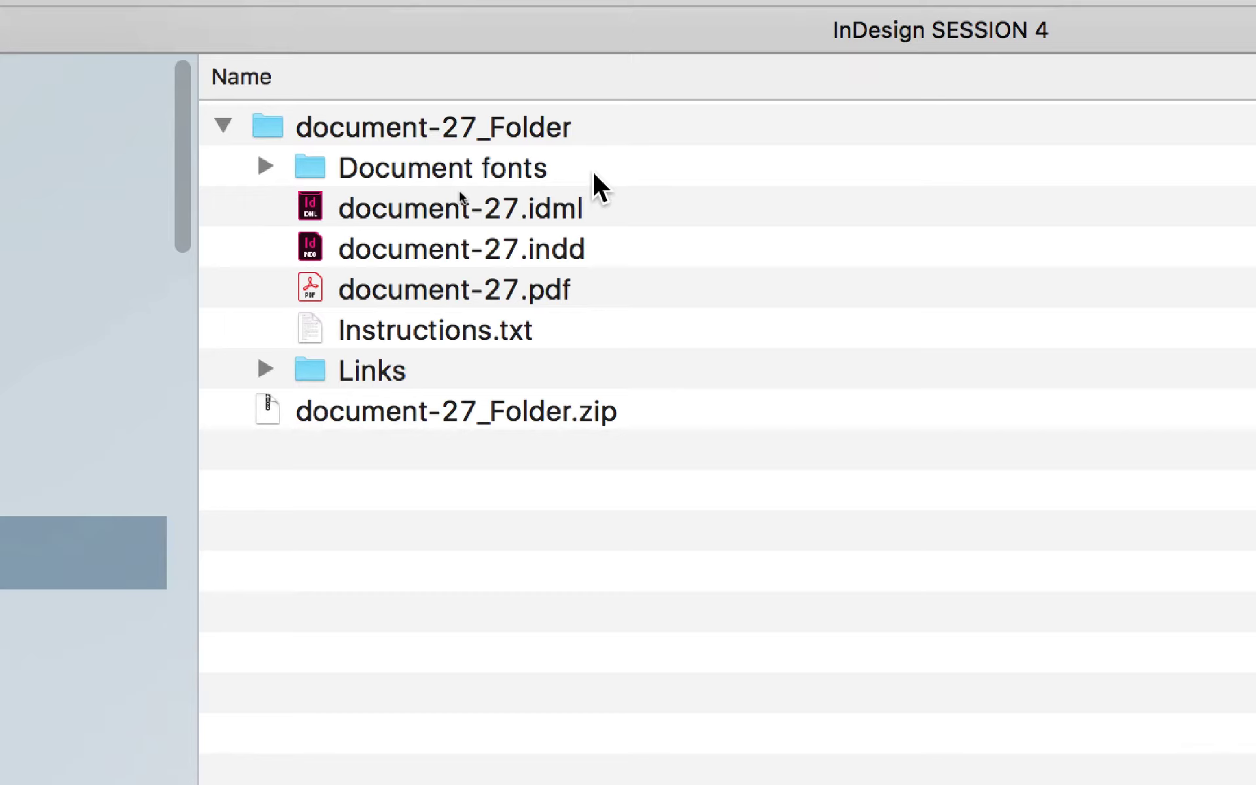
Step: Recheck the Mona Lisa Solid ITC TT font, then collapse Document fonts and document-27_Folder
left_click(594, 172)
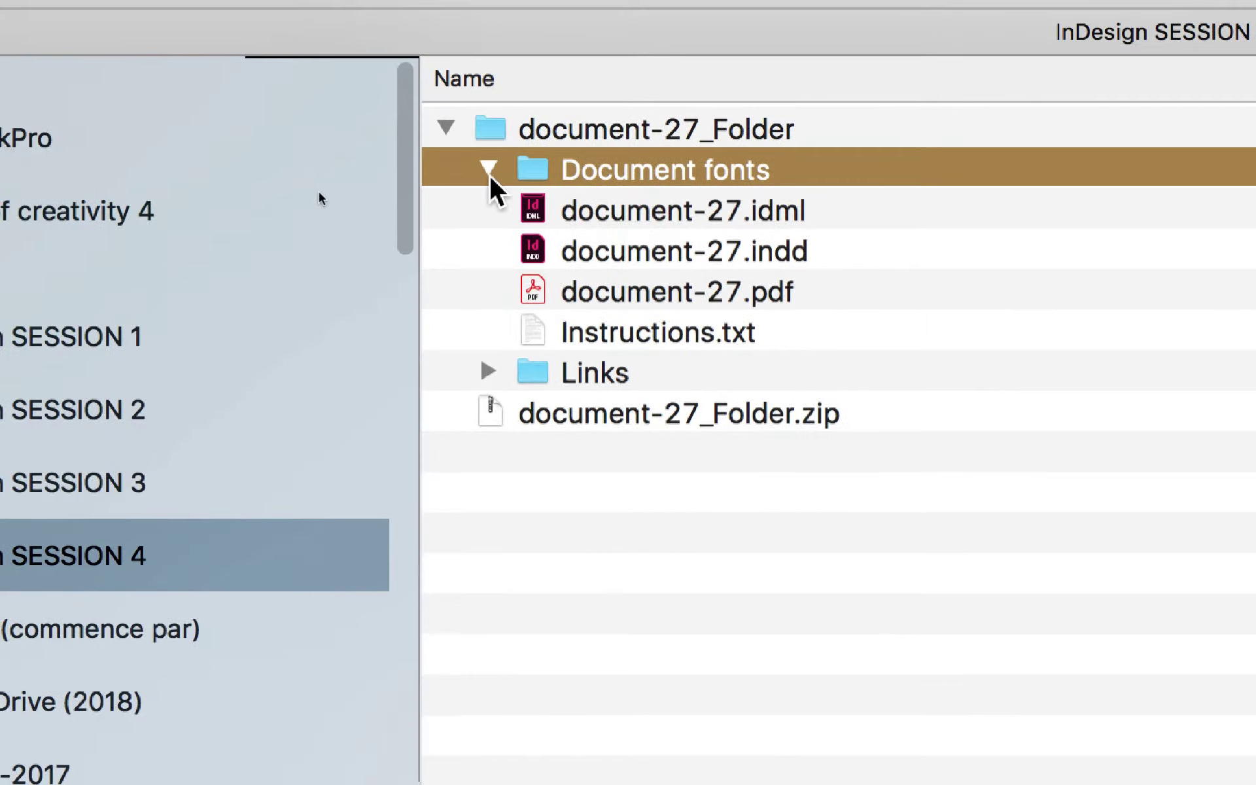
left_click(230, 119)
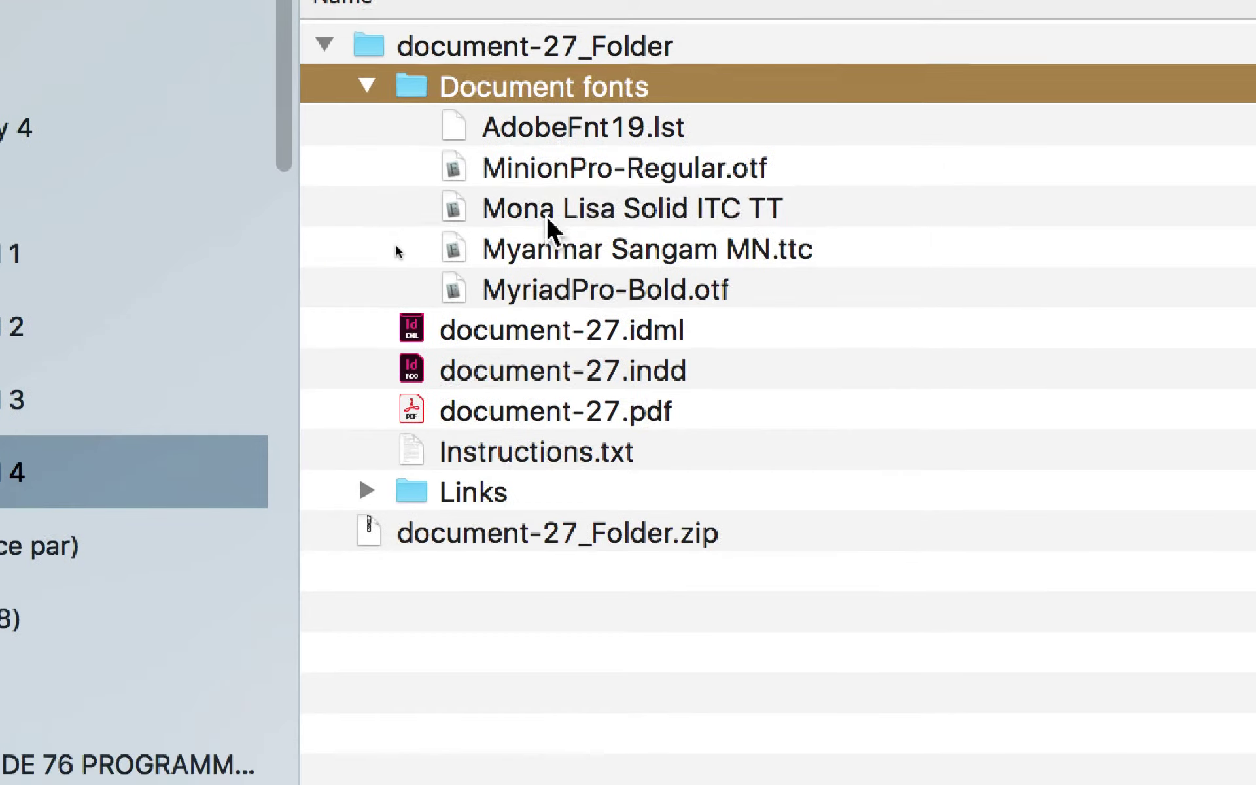
left_click(547, 213)
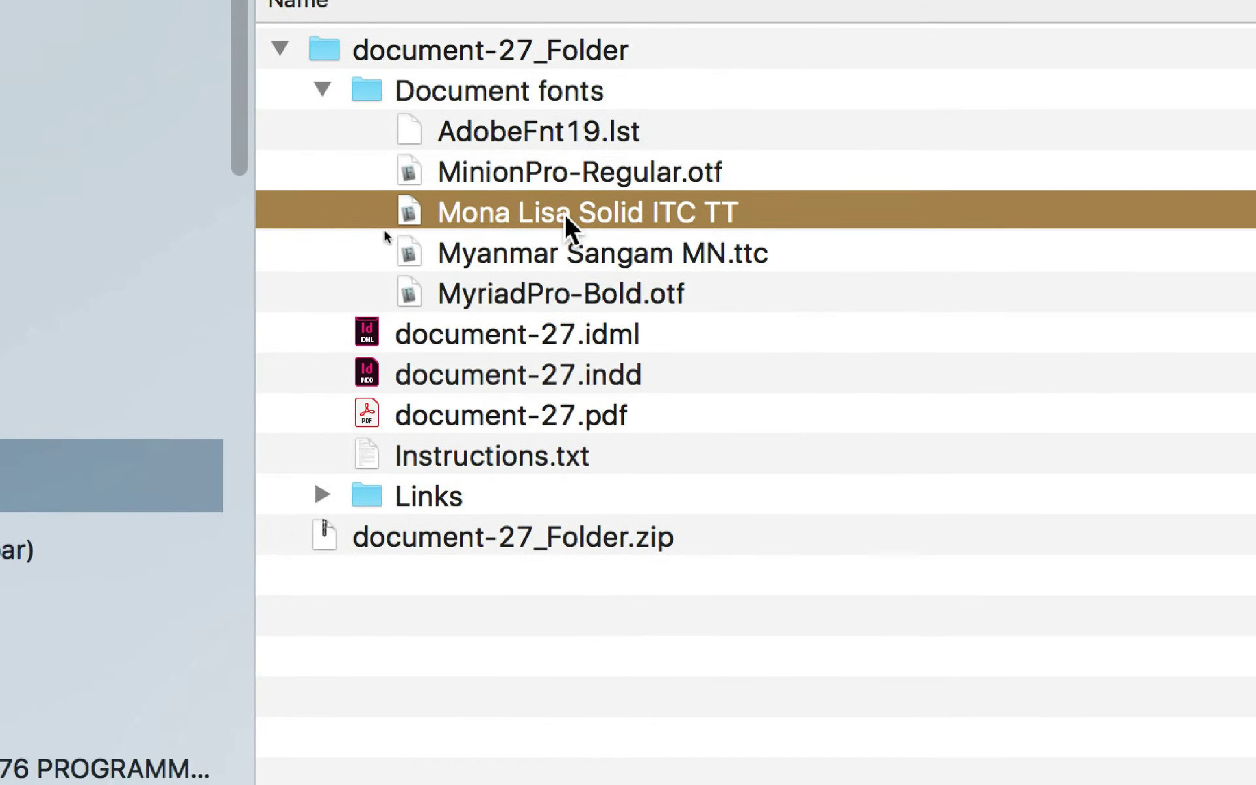
left_click(367, 85)
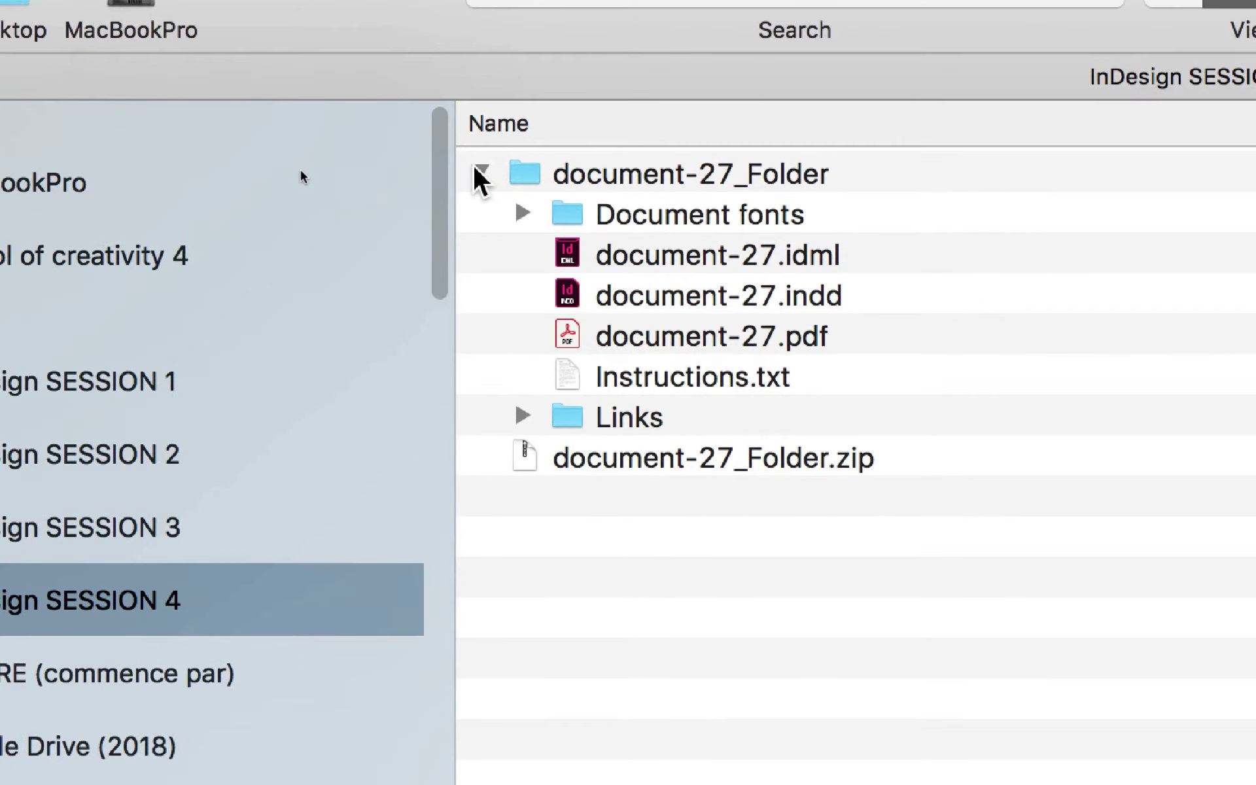
left_click(481, 173)
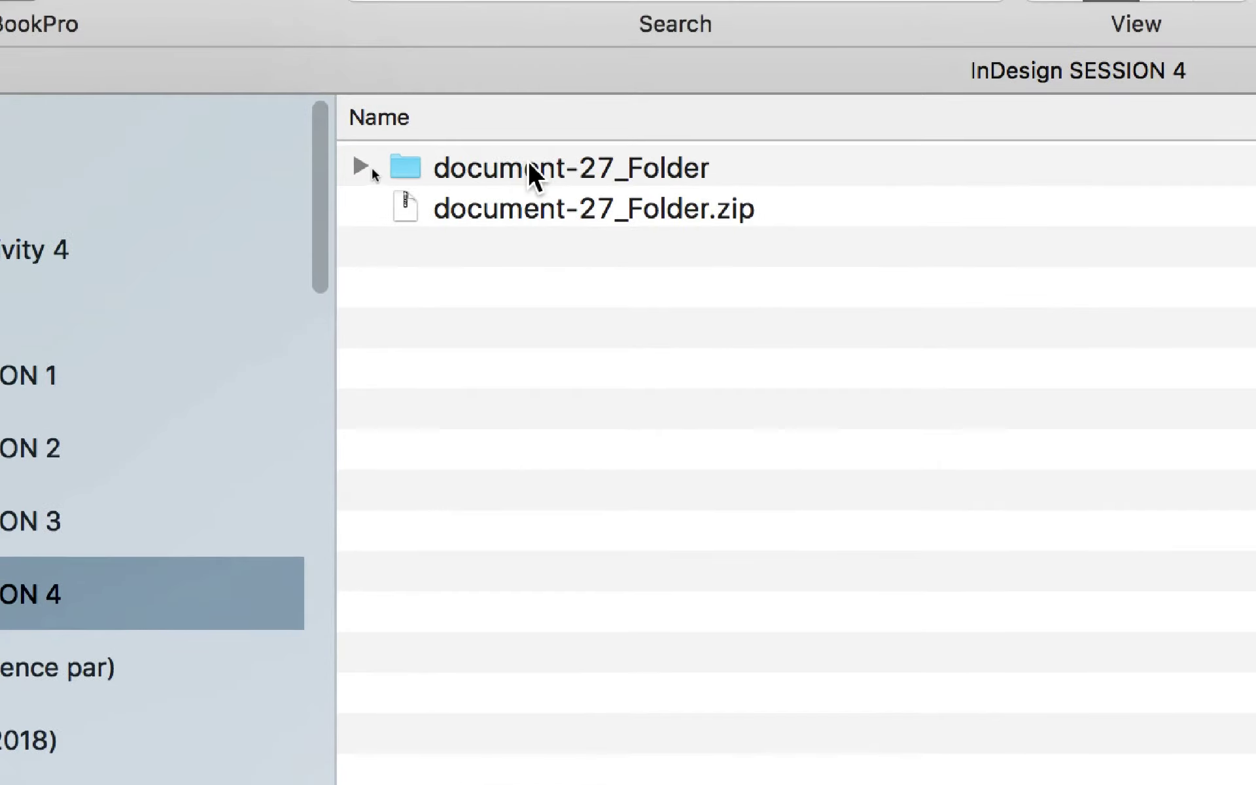
Step: Expand document-27_Folder, select document-27.indd, toggle Document fonts, then collapse and reopen the folder
left_click(384, 81)
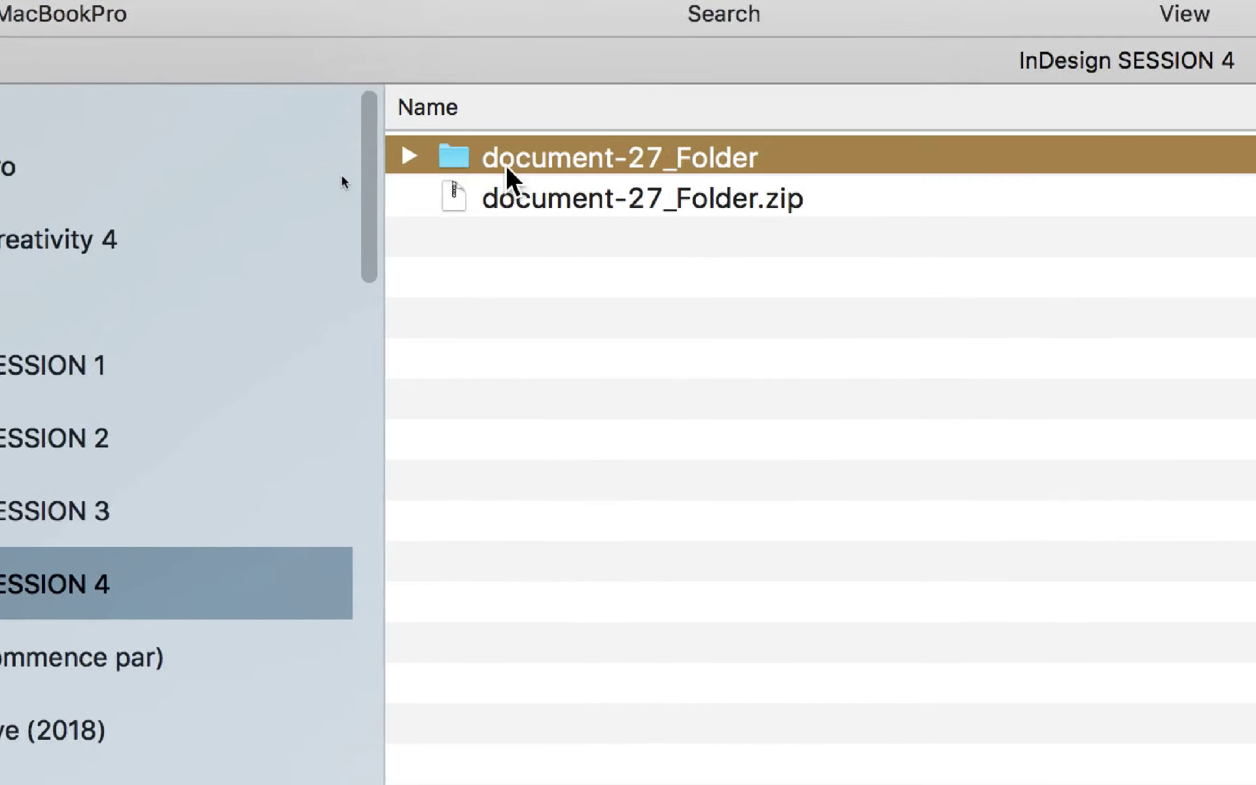
left_click(409, 155)
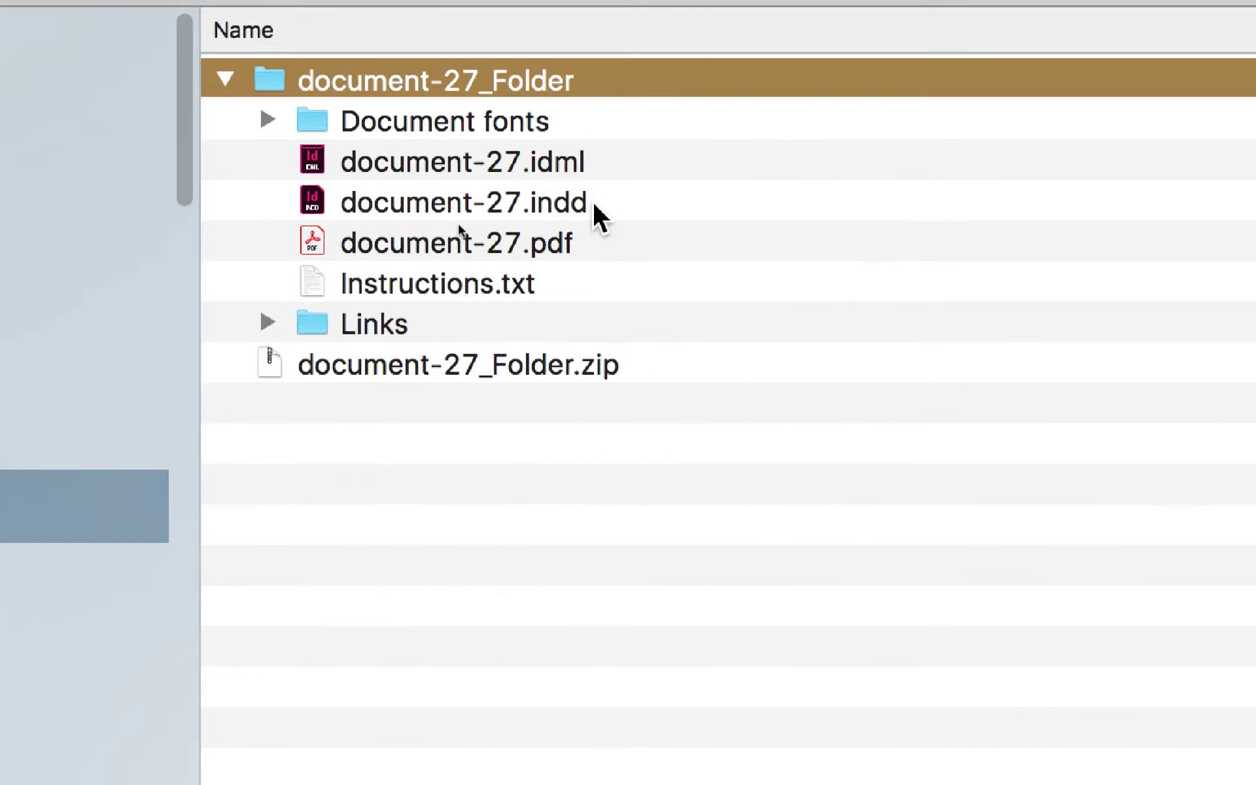
left_click(615, 202)
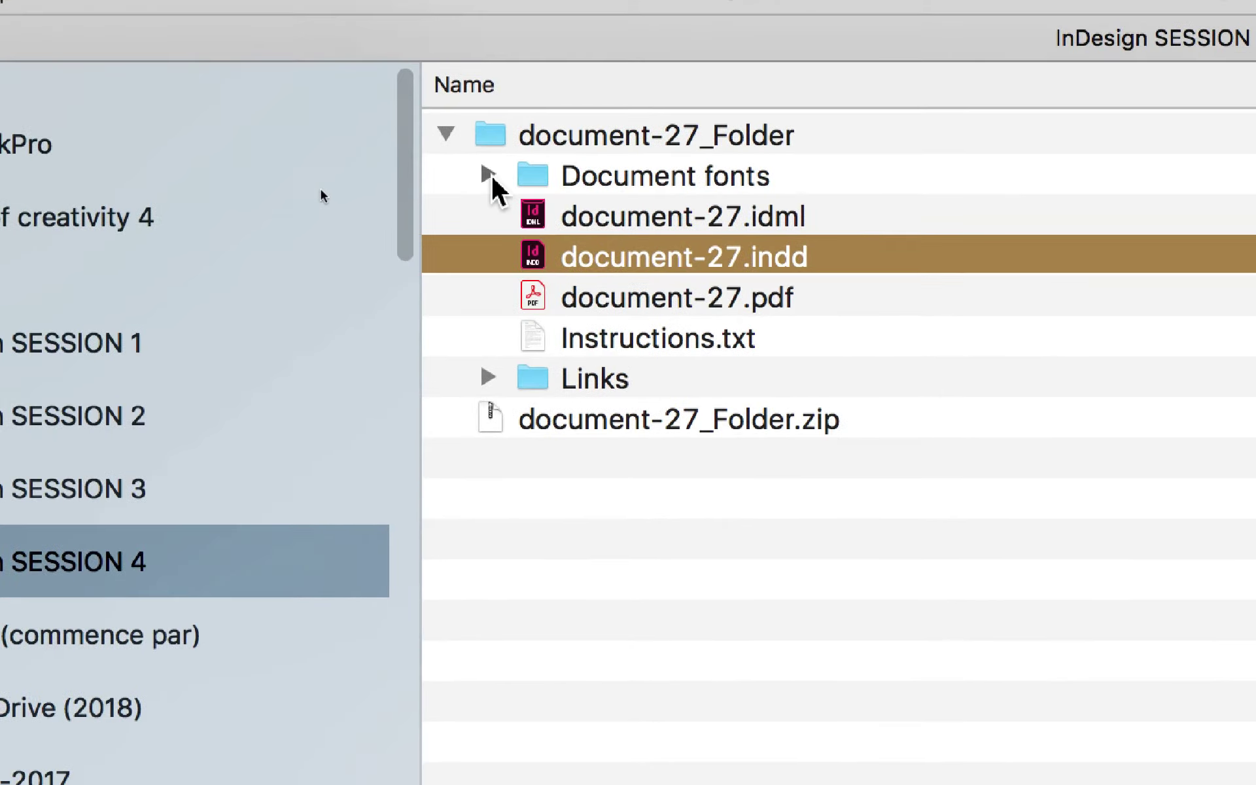
left_click(489, 174)
left_click(488, 174)
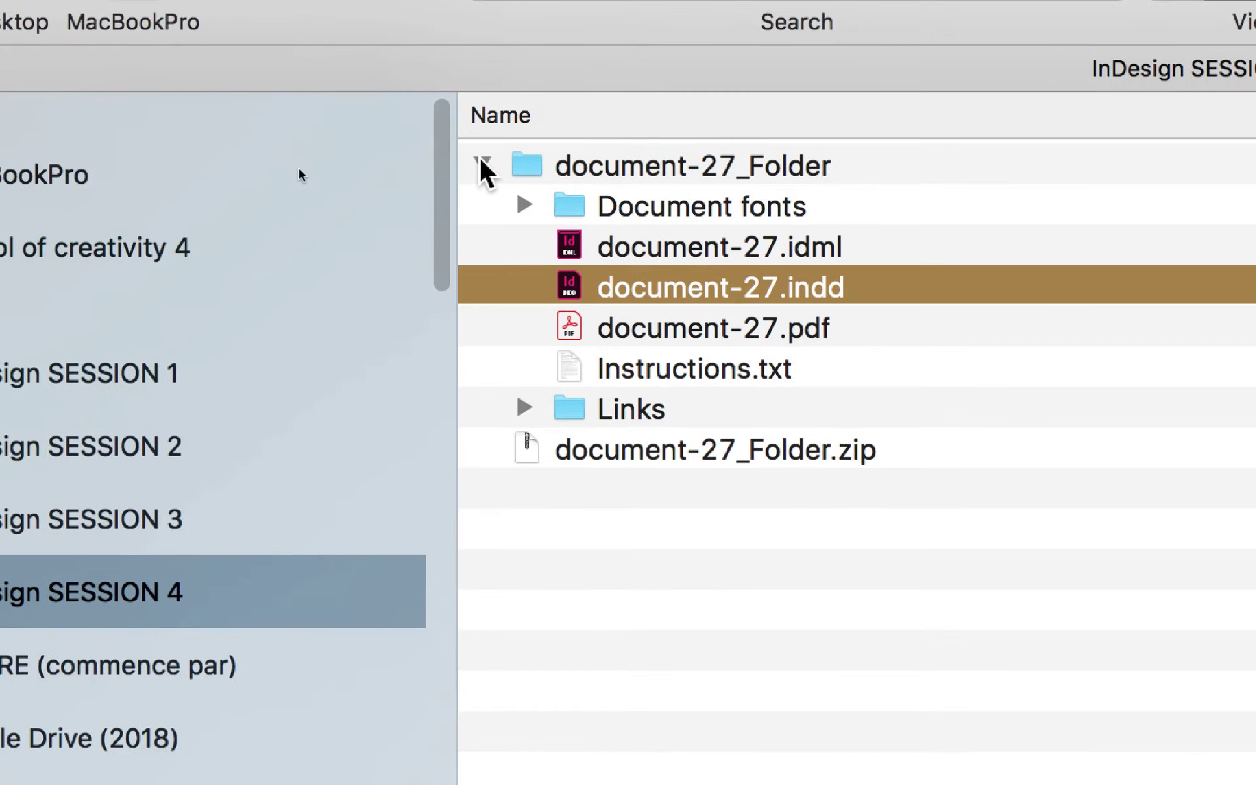
left_click(484, 164)
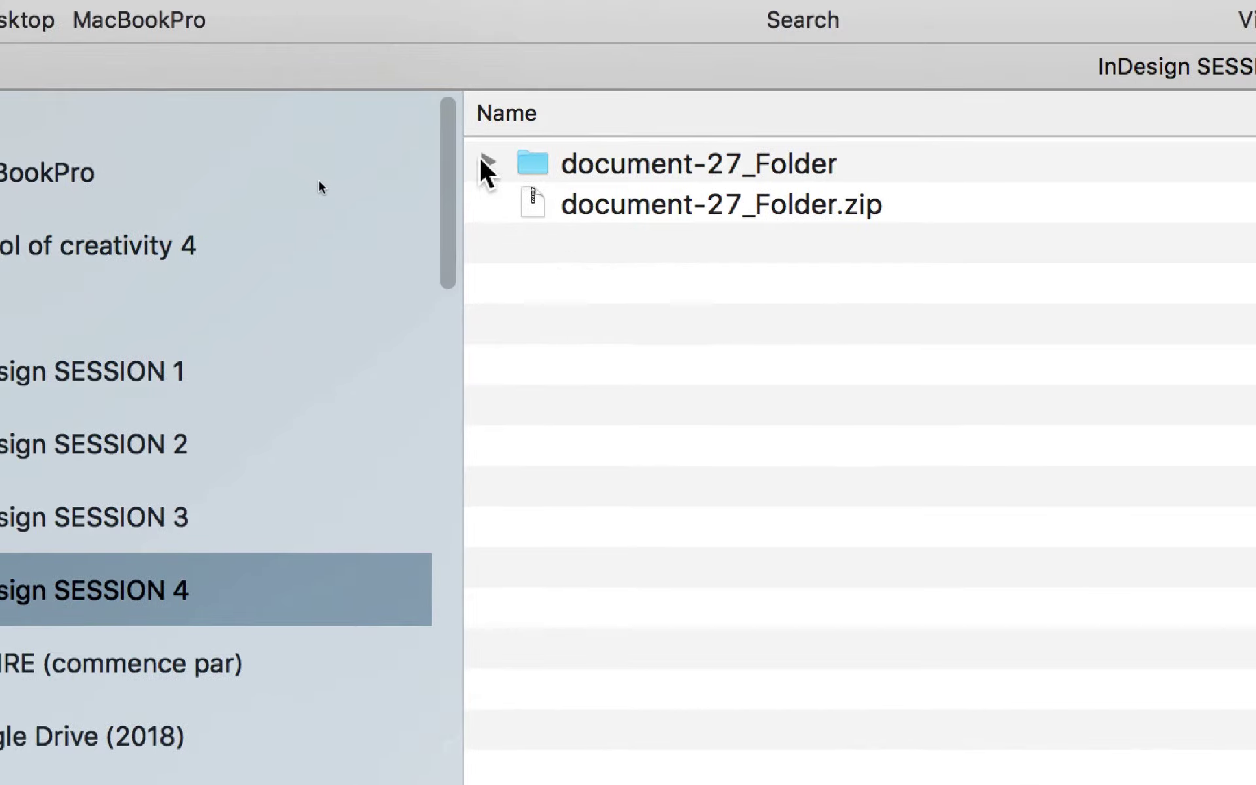
left_click(423, 99)
left_click(456, 302)
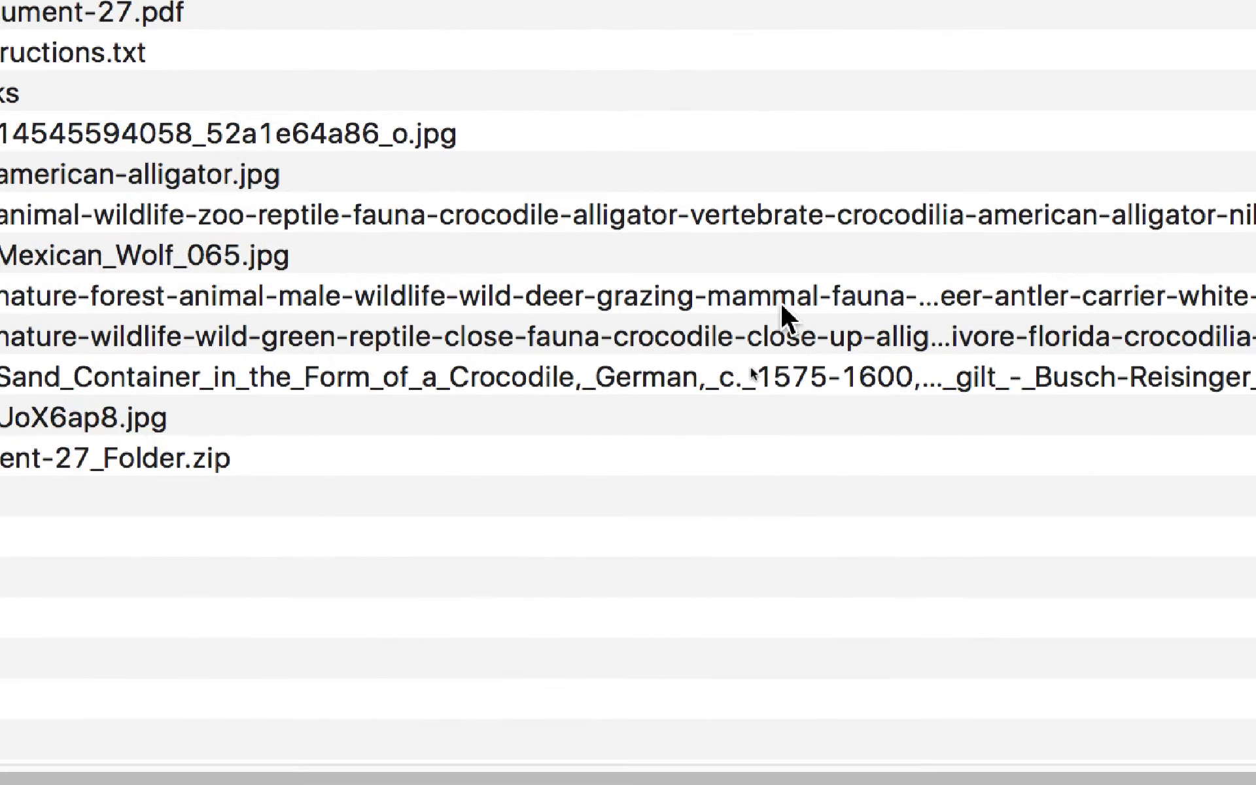
left_click(782, 303)
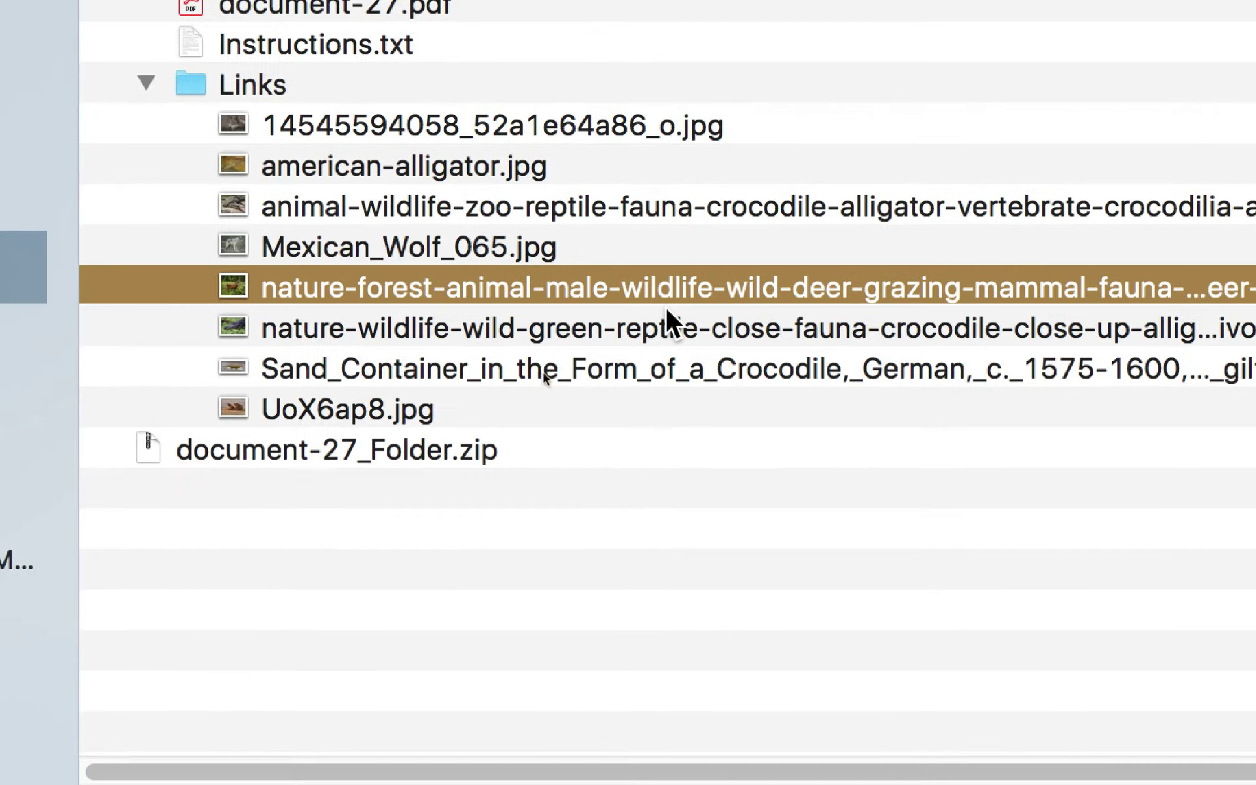
left_click(668, 318)
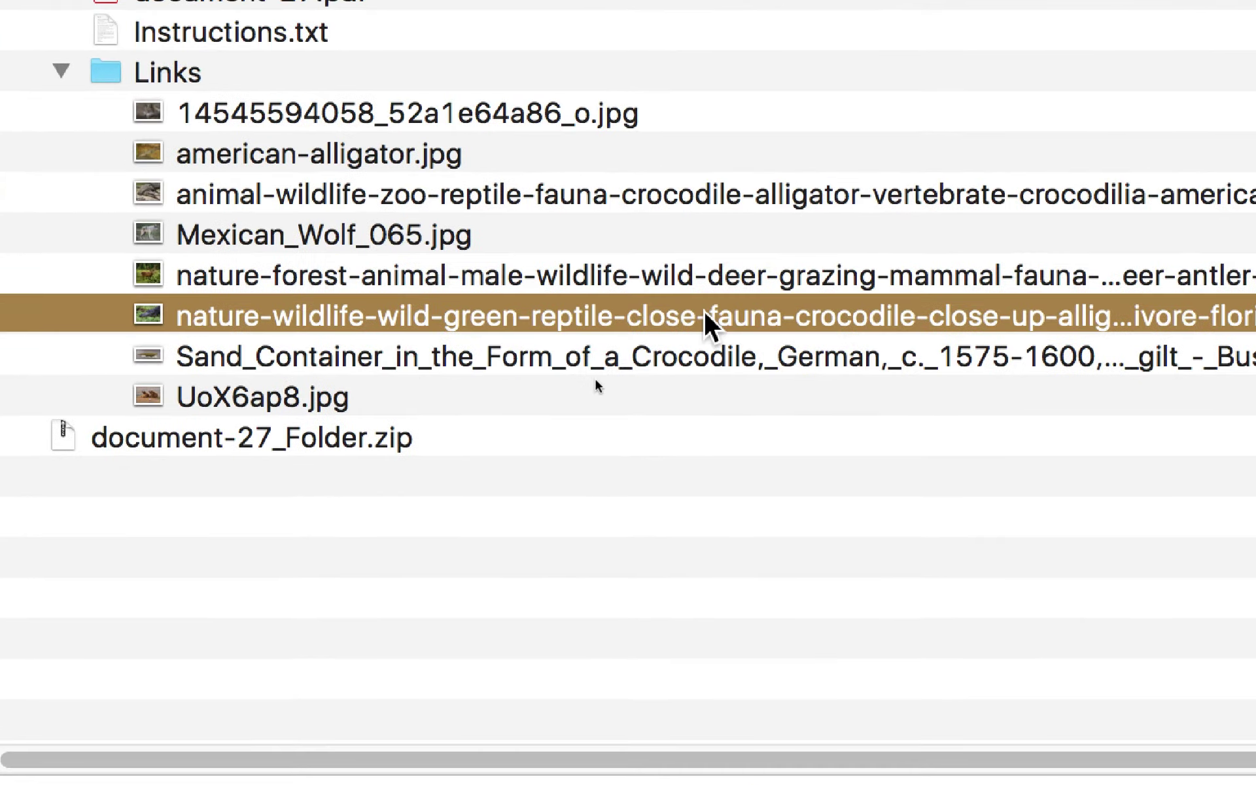
left_click(684, 286)
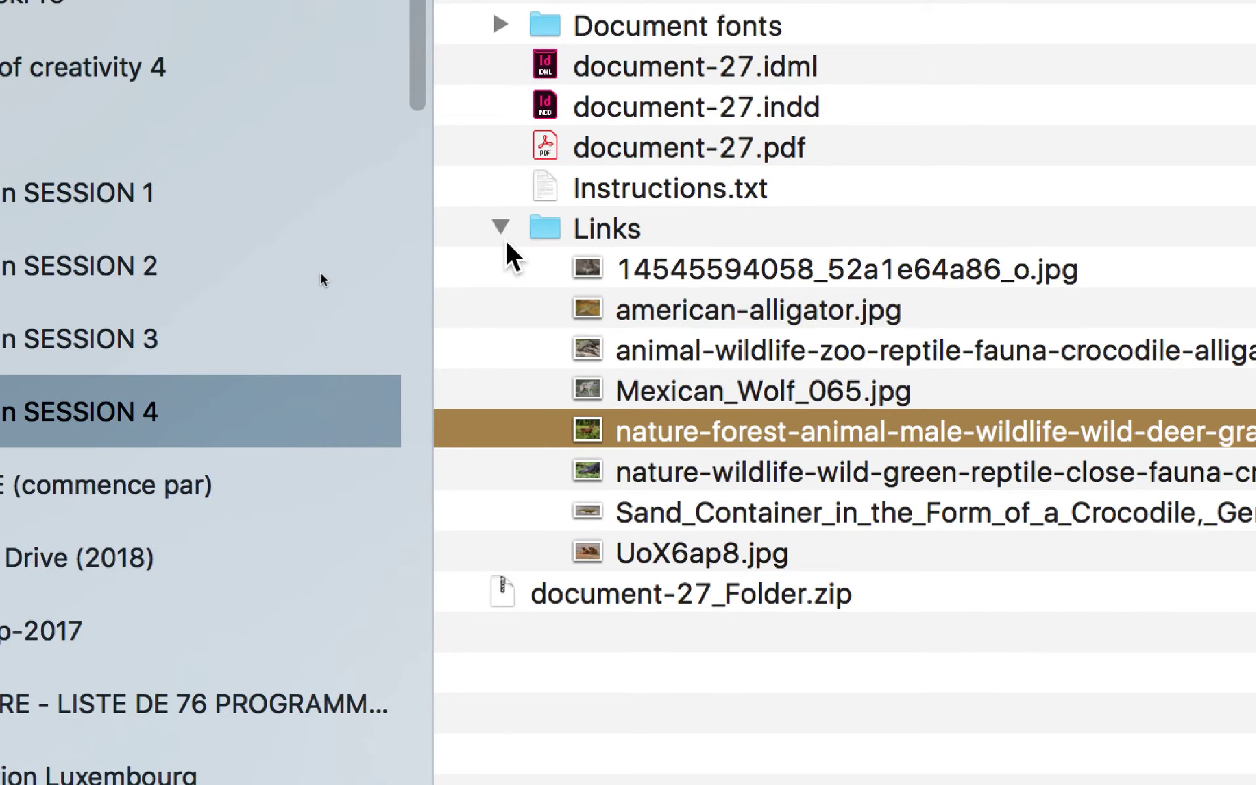
left_click(501, 229)
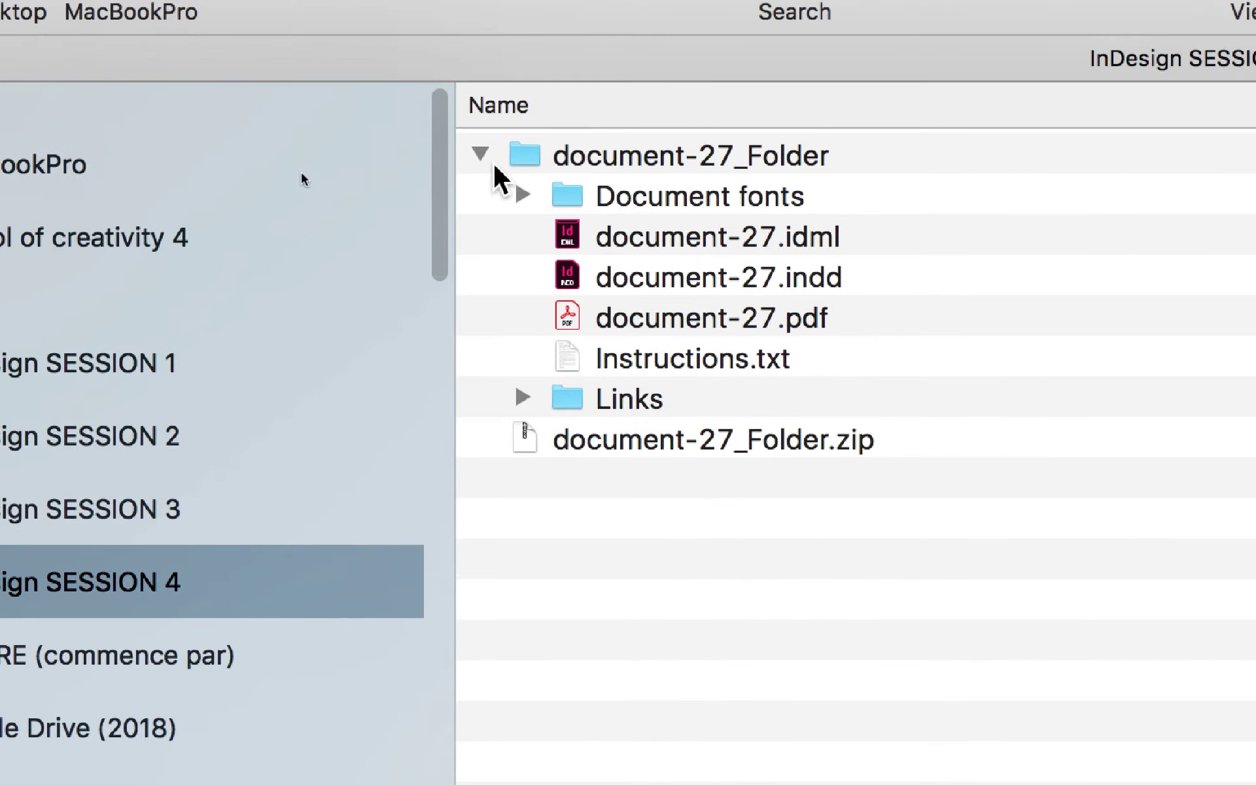
Step: Reopen Document fonts to select Mona Lisa Solid ITC TT, then fold document-27_Folder closed
left_click(481, 155)
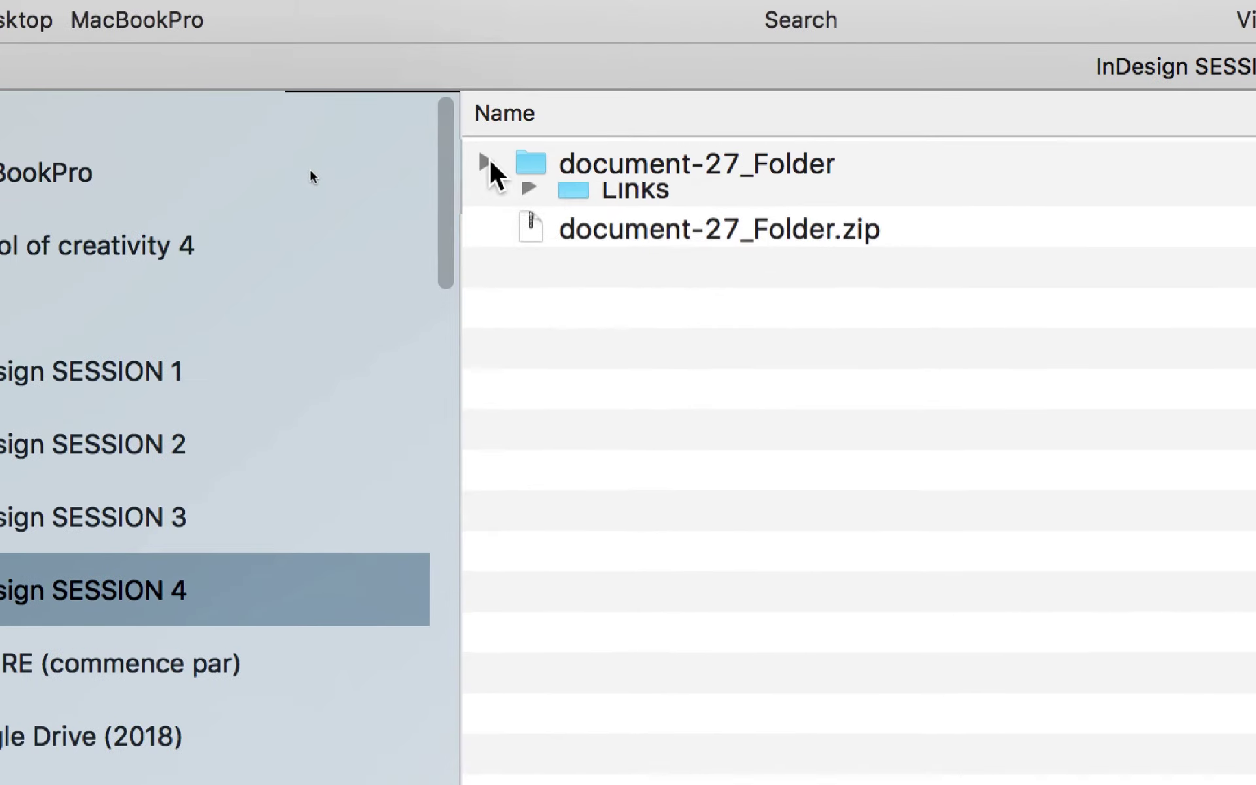
left_click(445, 162)
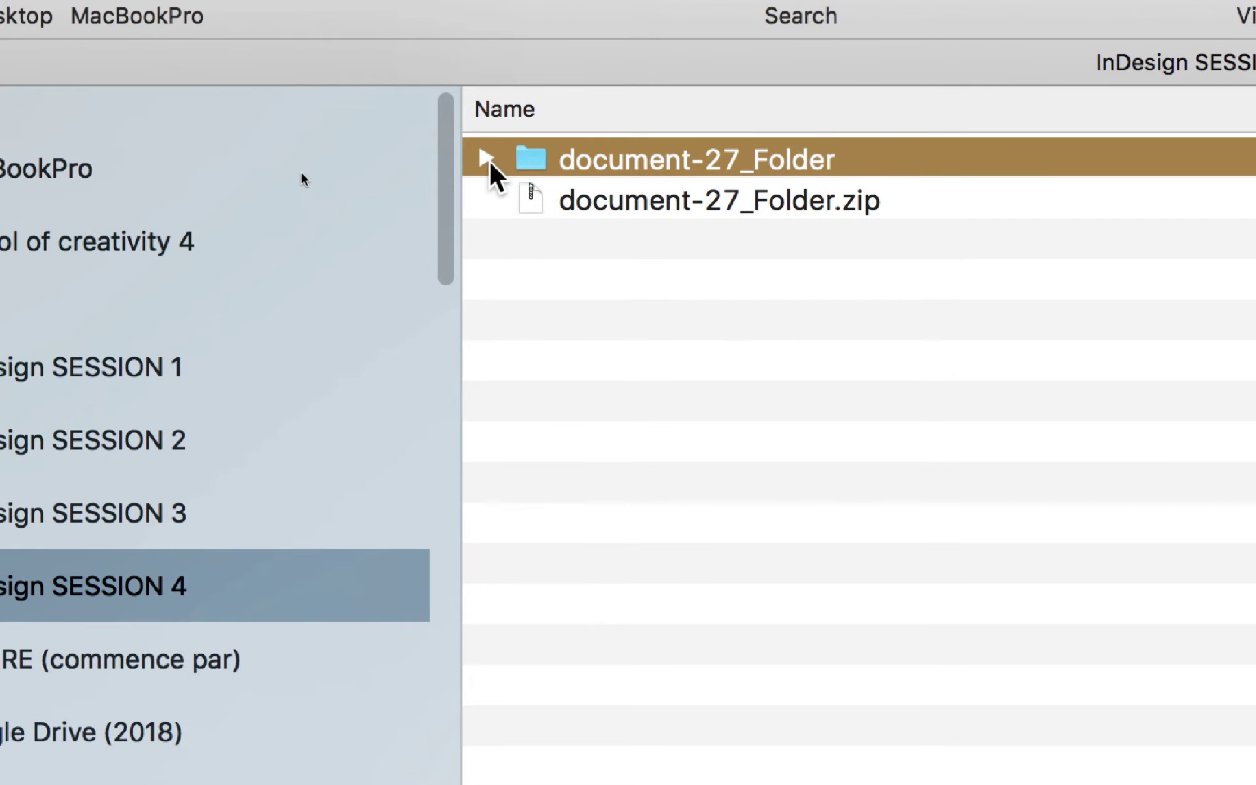
left_click(487, 159)
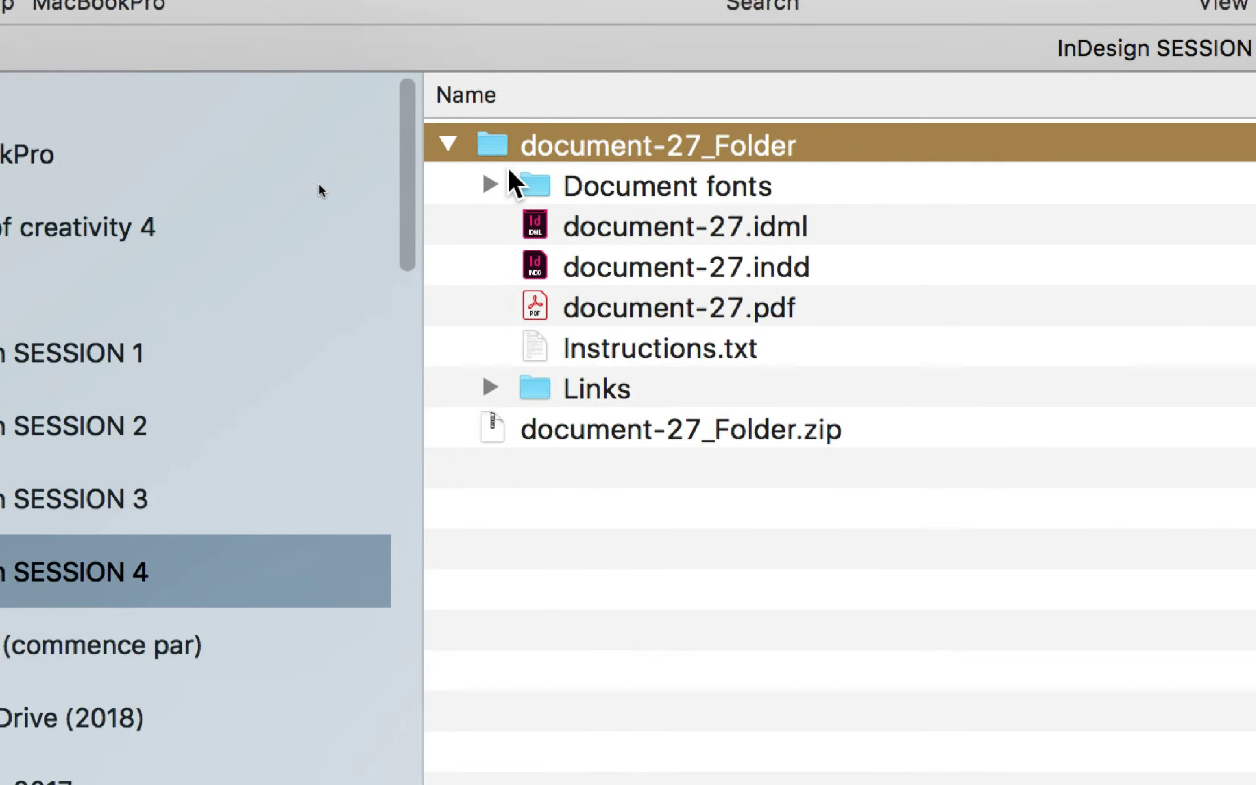
left_click(490, 185)
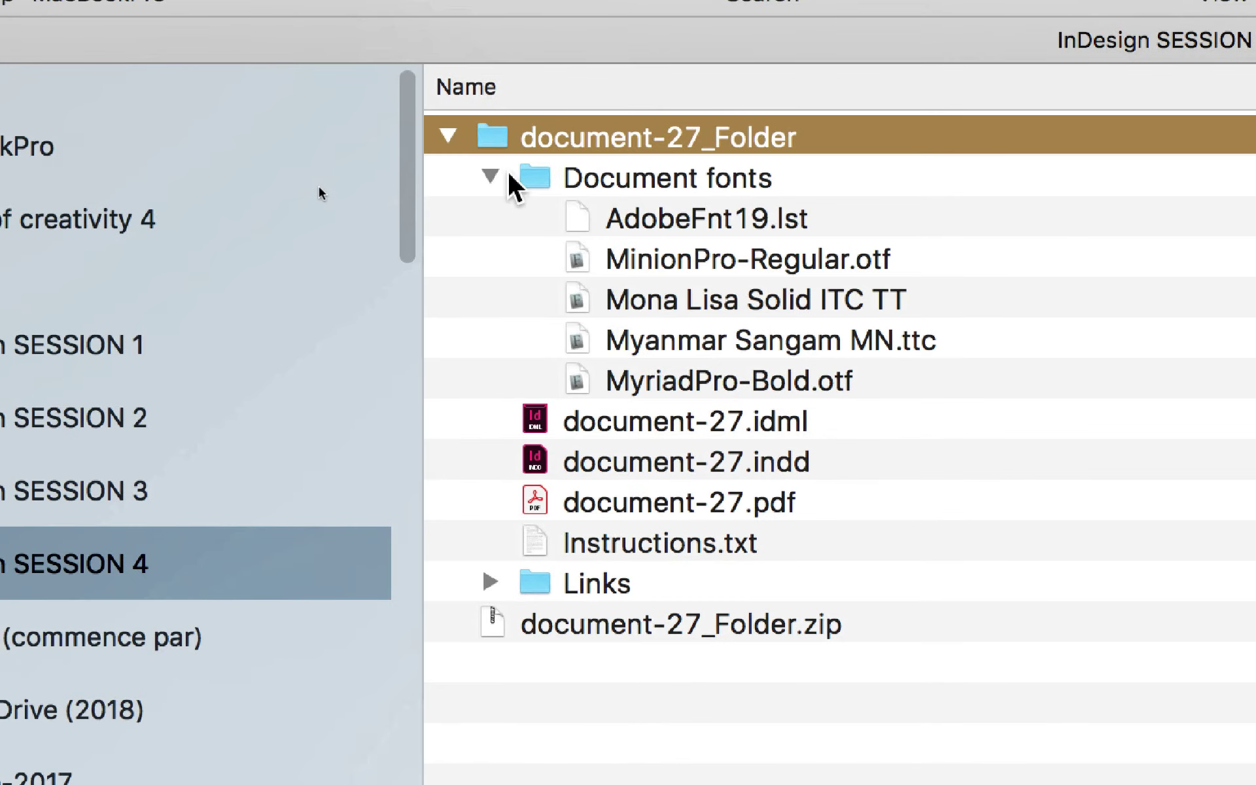
left_click(510, 176)
left_click(498, 183)
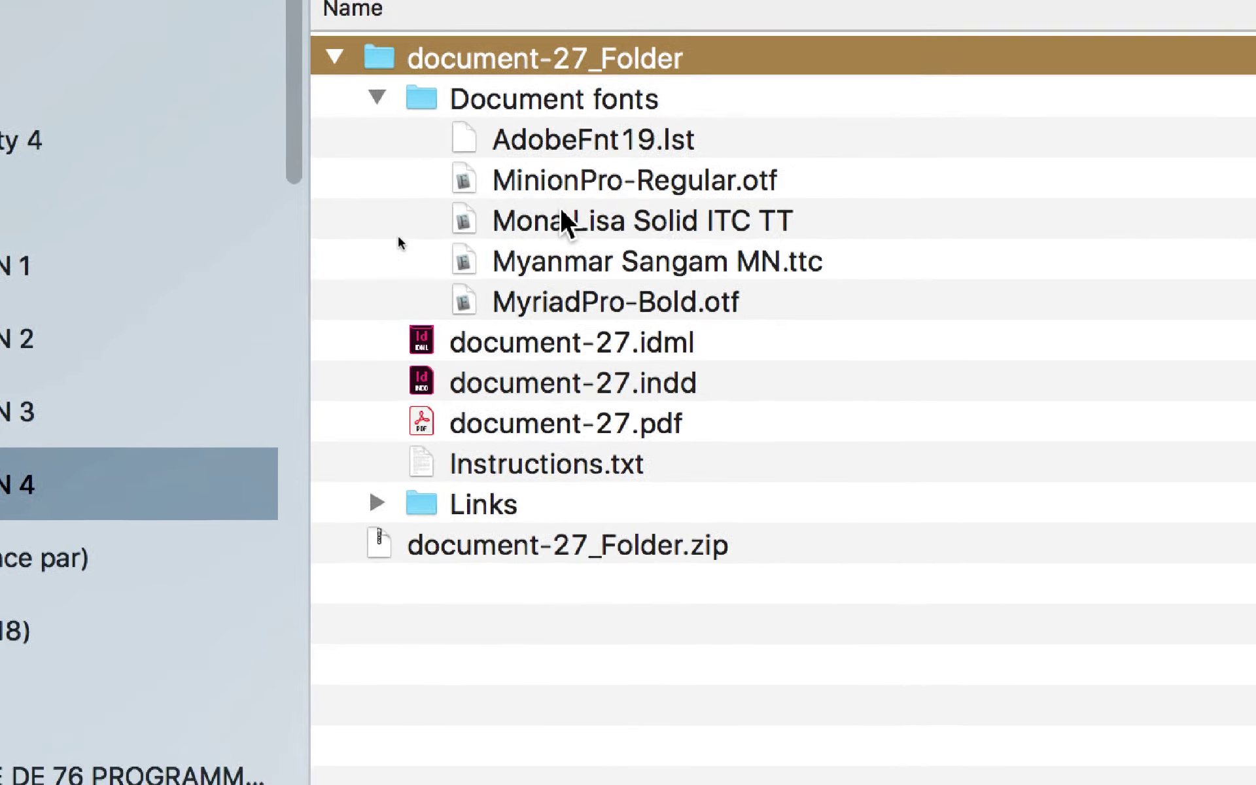
left_click(654, 271)
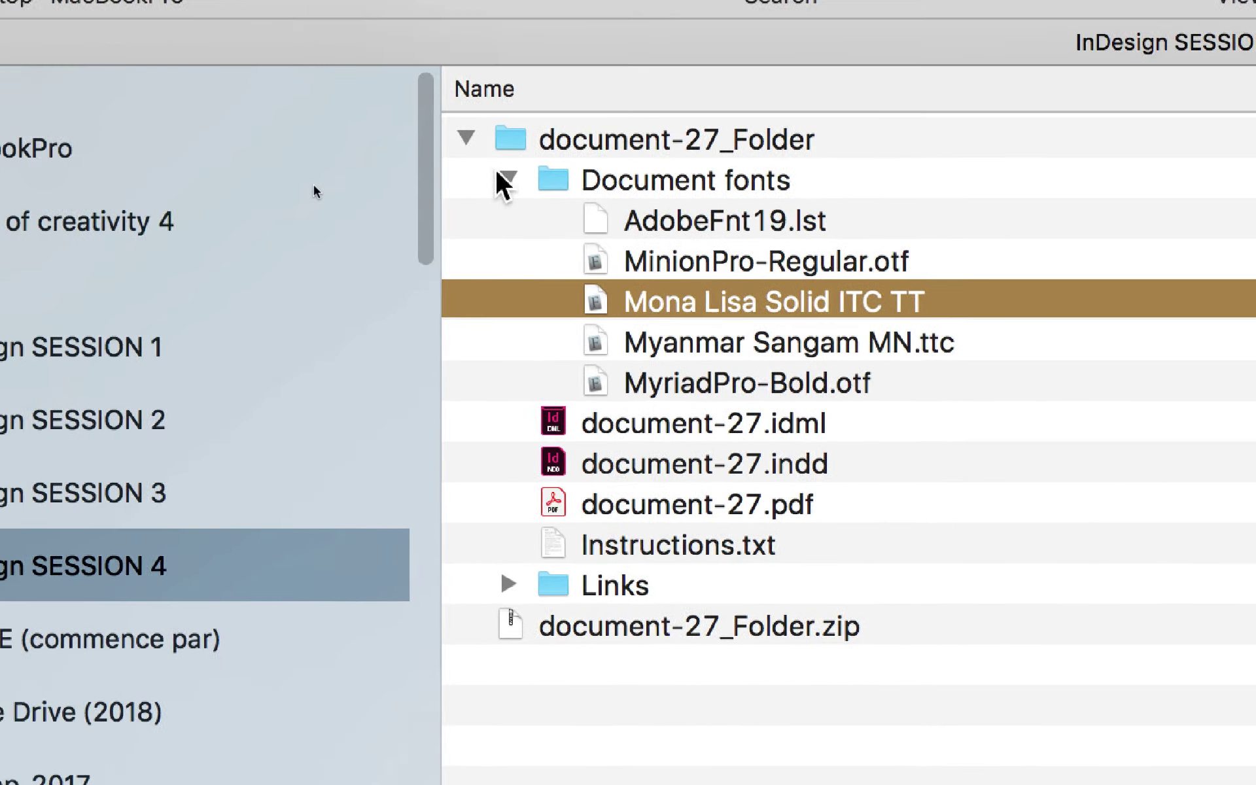
left_click(460, 138)
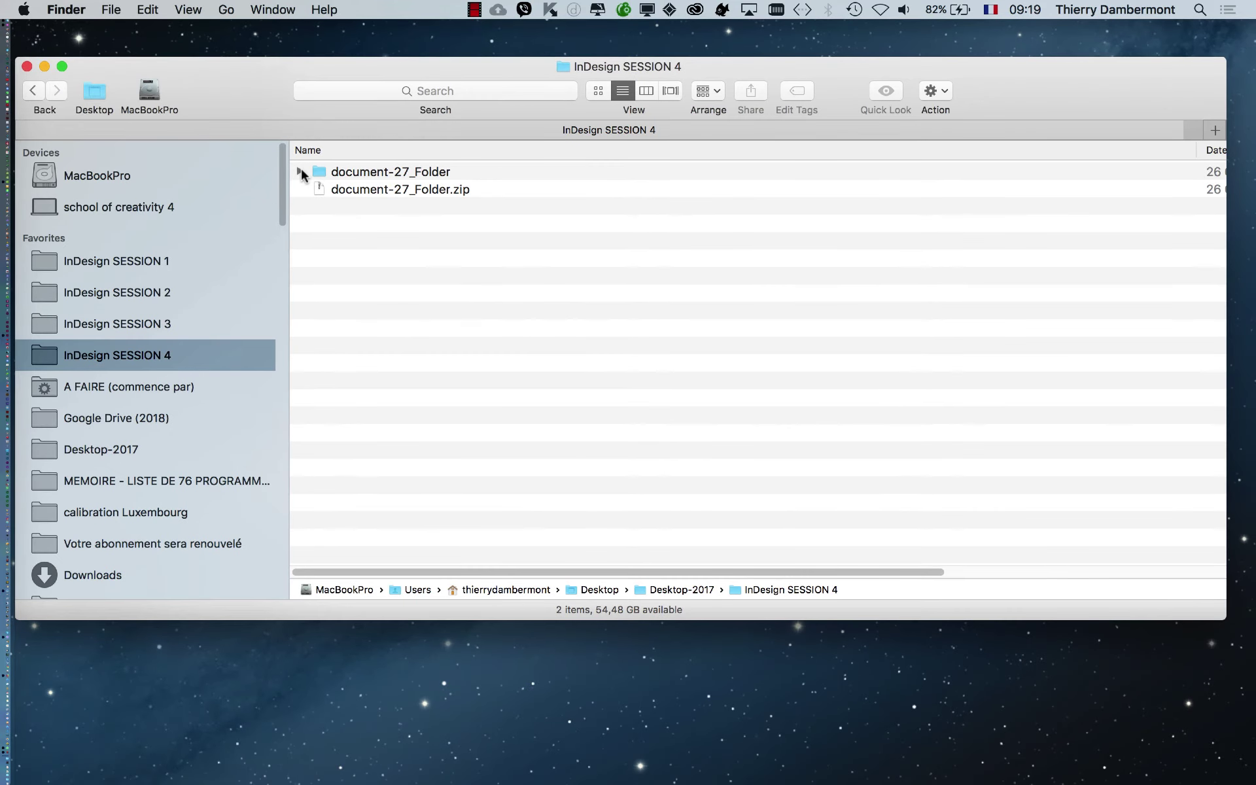
Step: Expand document-27_Folder and select document-27.indd
left_click(300, 170)
left_click(494, 226)
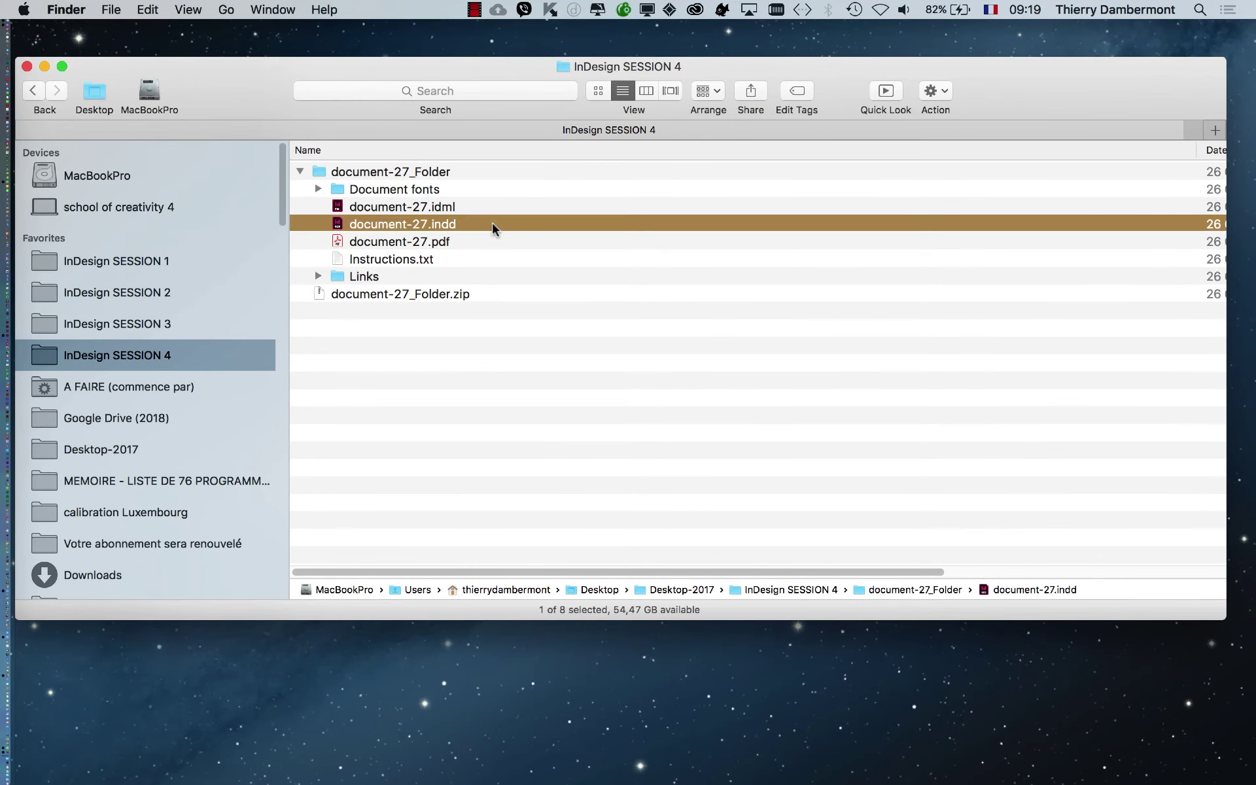